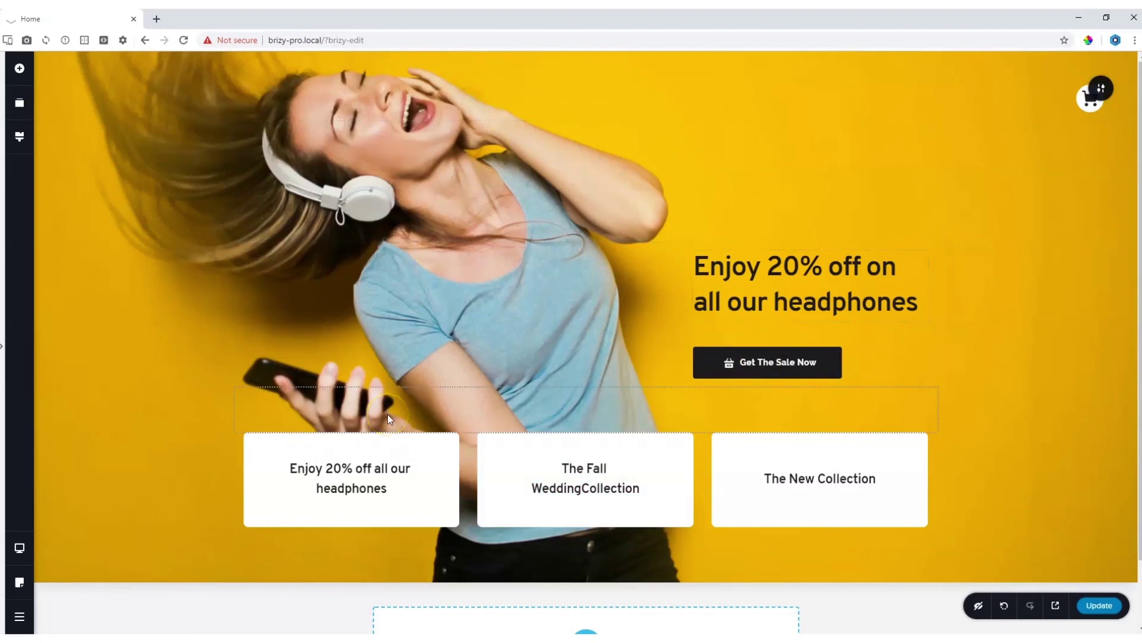
Step: Preview the page at tablet and mobile widths, then return to the desktop preview
{"action": "left_click", "coordinate": [20, 547]}
{"action": "left_click", "coordinate": [88, 533]}
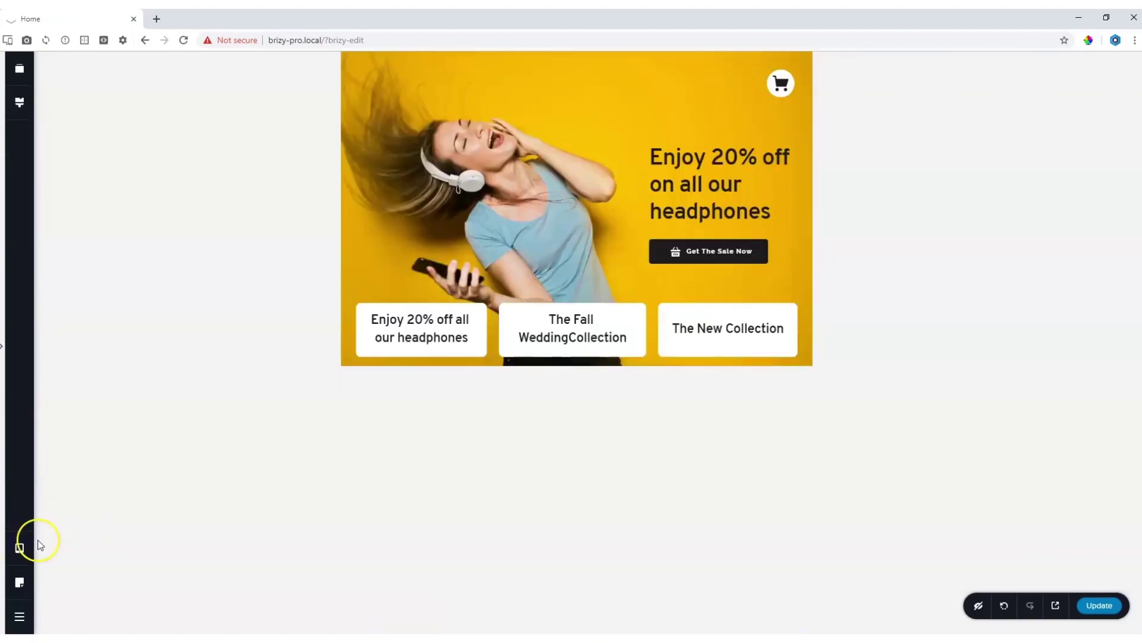
{"action": "left_click", "coordinate": [20, 548]}
{"action": "left_click", "coordinate": [70, 564]}
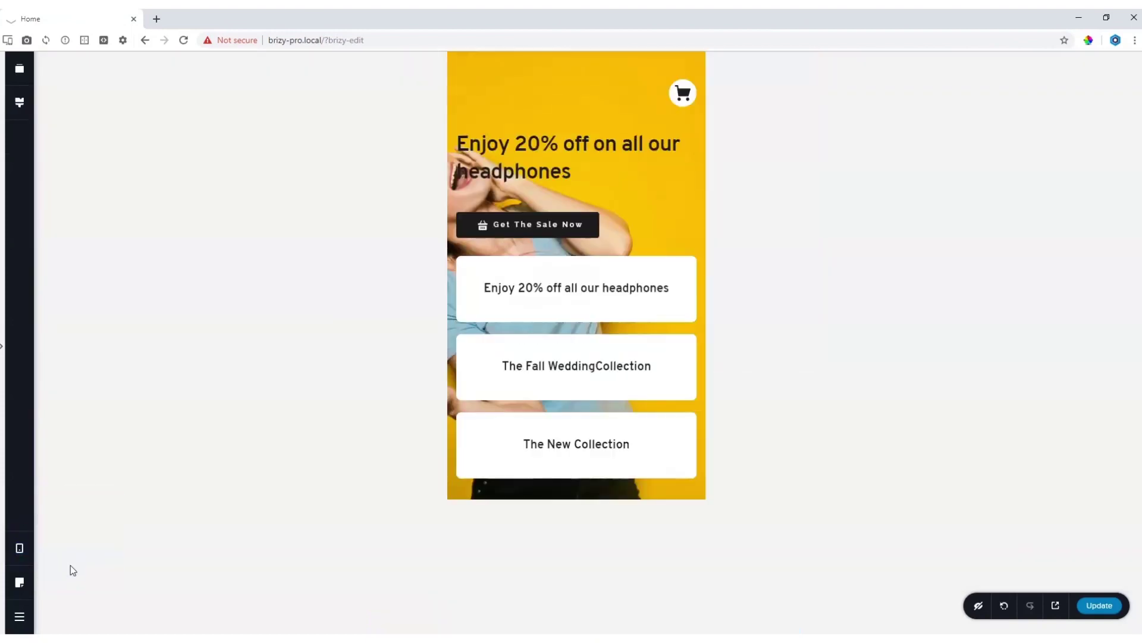
{"action": "left_click", "coordinate": [20, 547]}
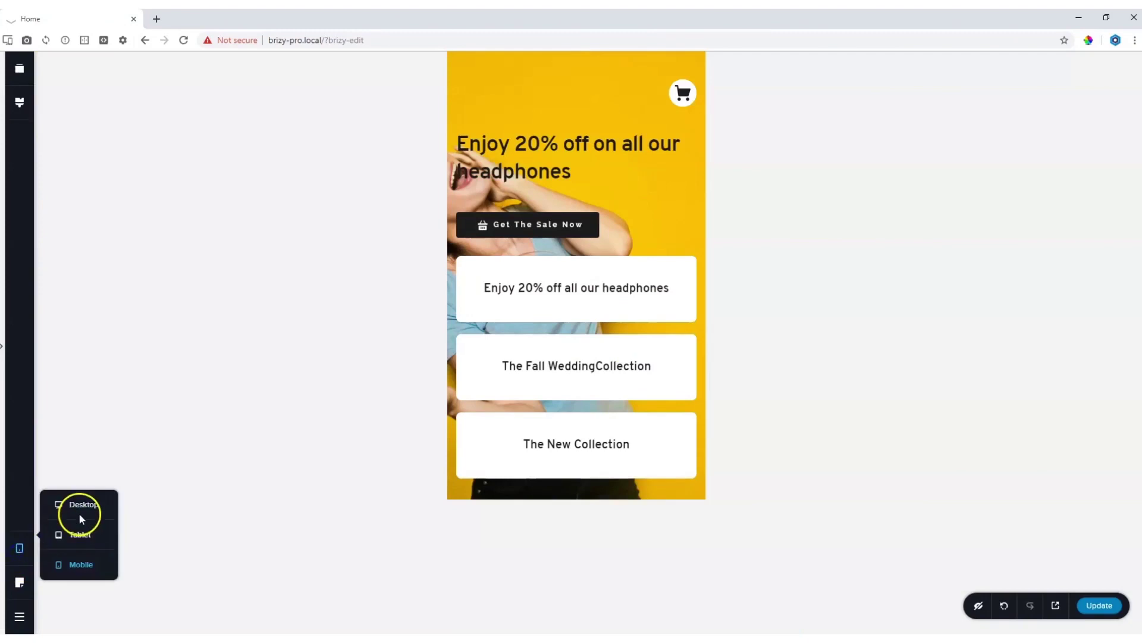
{"action": "left_click", "coordinate": [83, 511]}
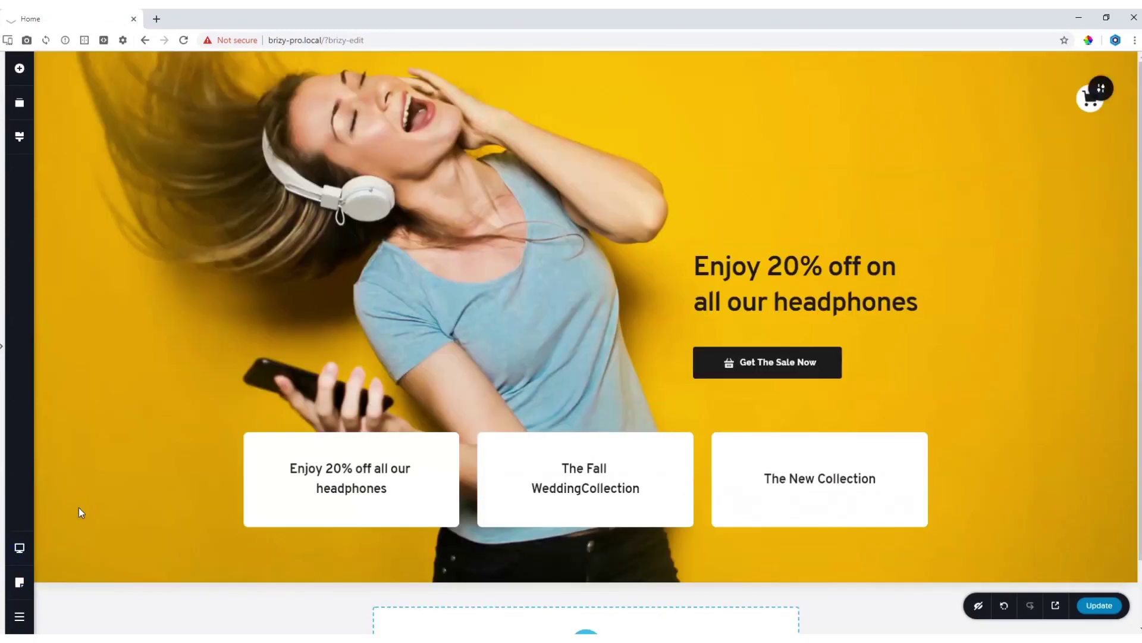
Step: Switch on 'Make it a Slider' in the hero block's settings
{"action": "left_click", "coordinate": [1096, 94]}
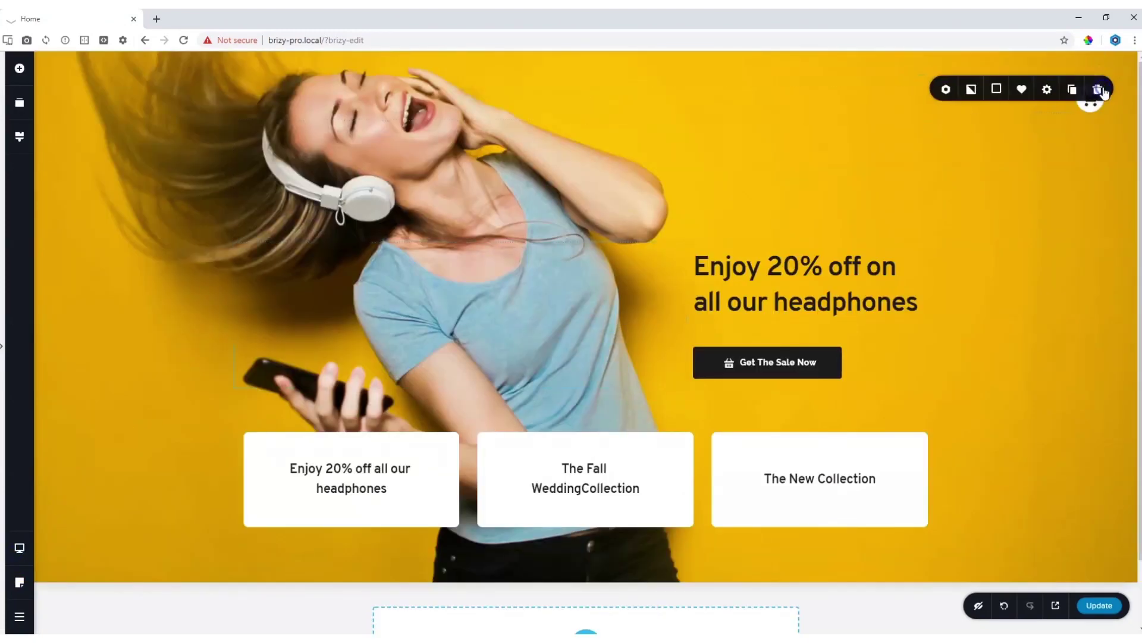
{"action": "left_click", "coordinate": [947, 89]}
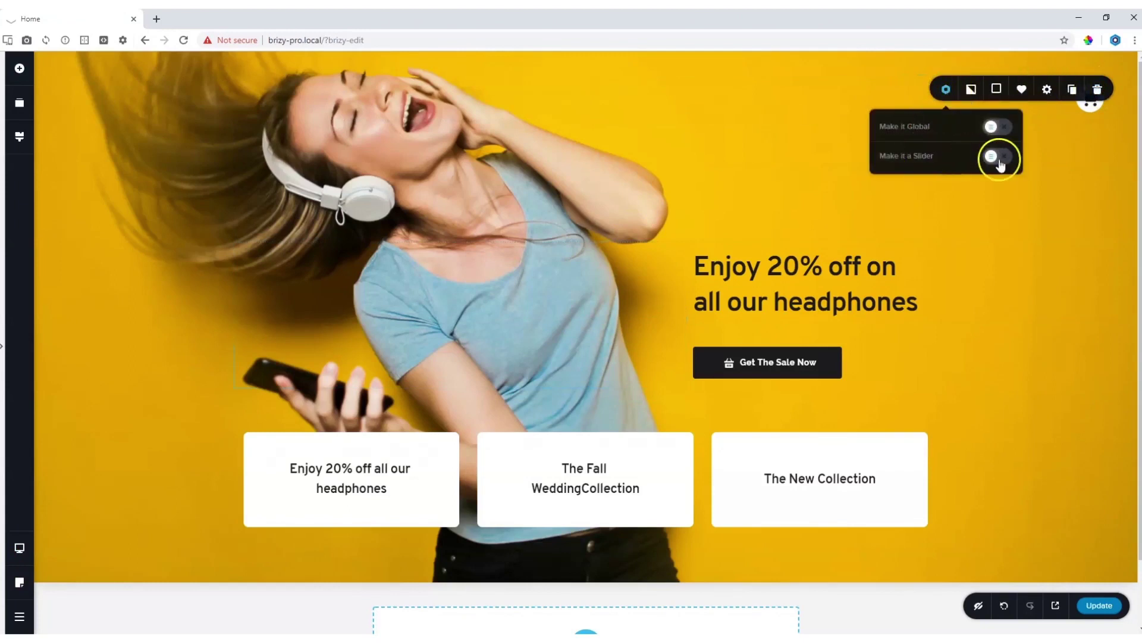
{"action": "left_click", "coordinate": [999, 156]}
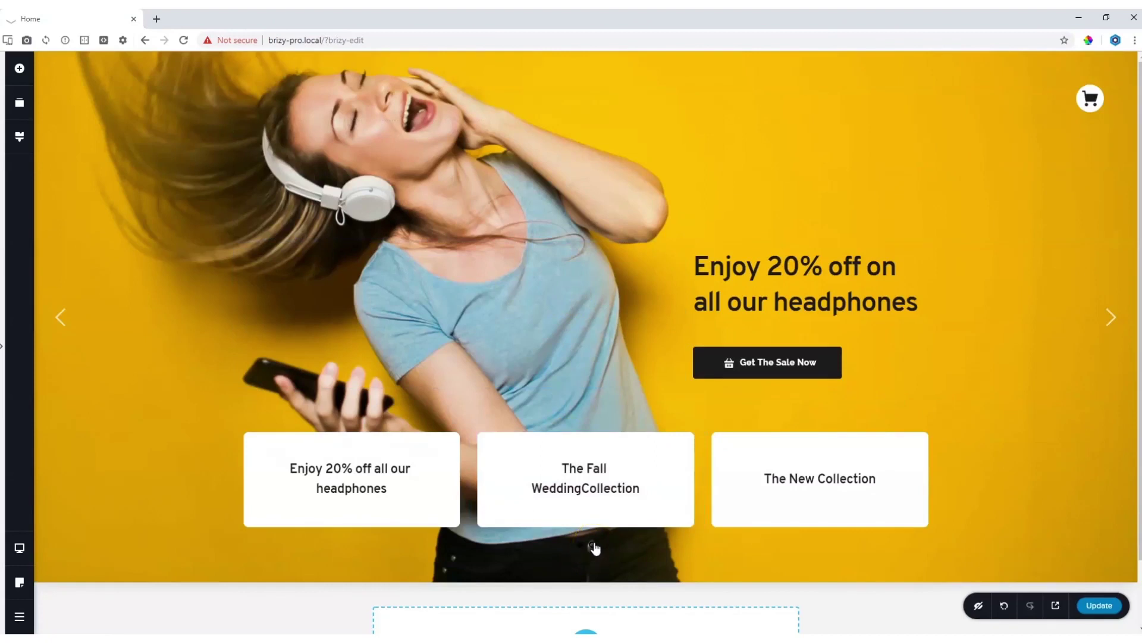
Step: Flip between the slider's slides and select The Fall WeddingCollection and first cards
{"action": "left_click", "coordinate": [1022, 349]}
{"action": "left_click", "coordinate": [1119, 326]}
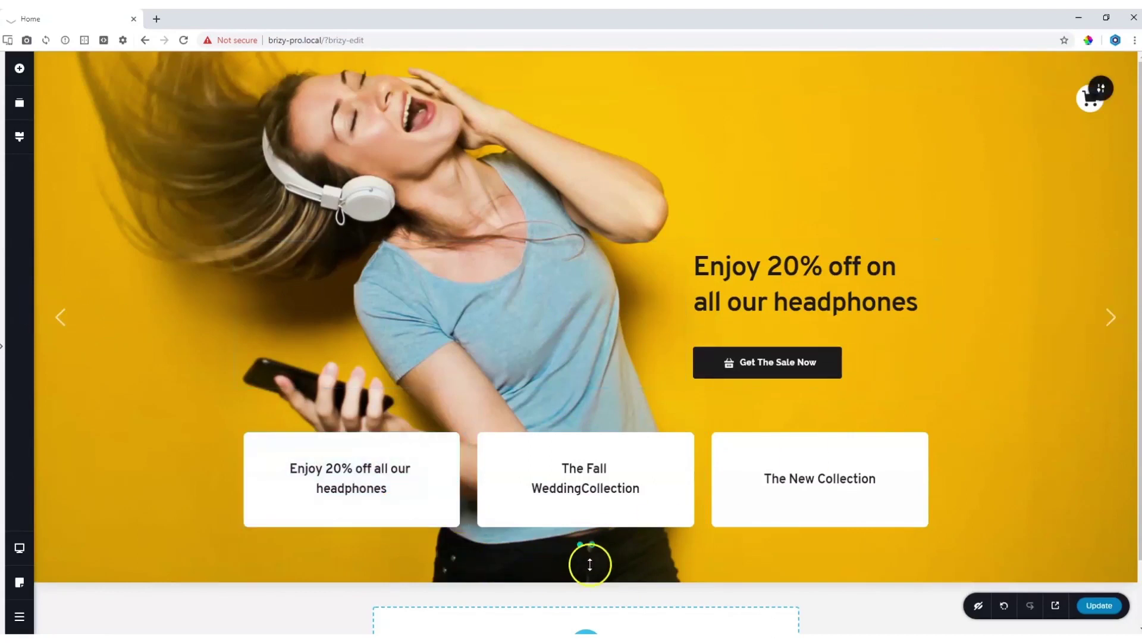
{"action": "left_click", "coordinate": [590, 547]}
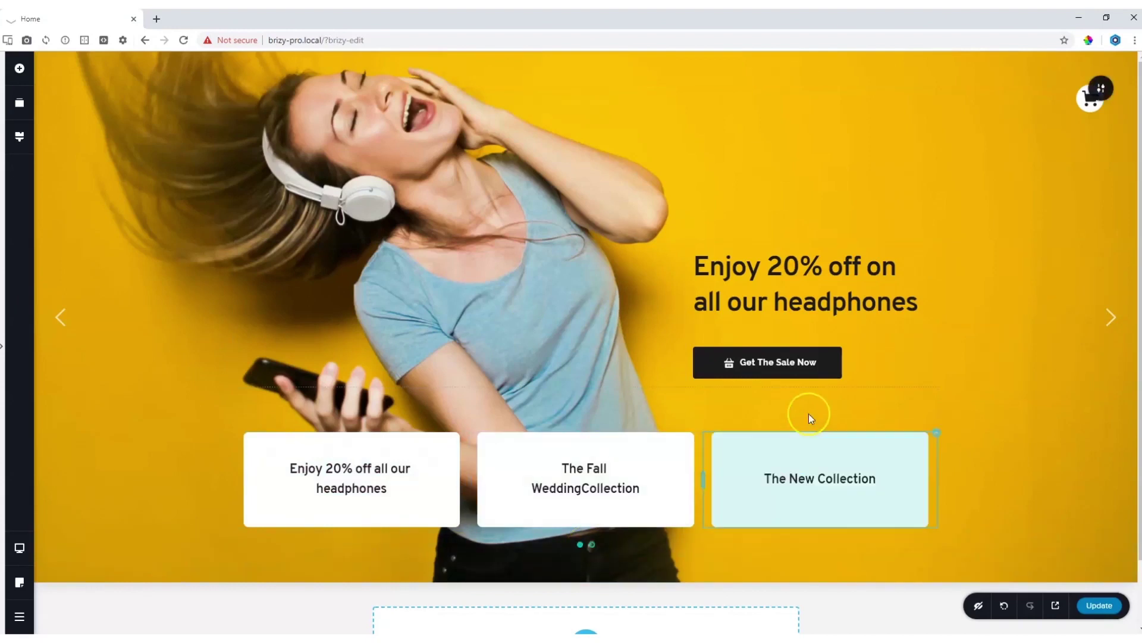
{"action": "left_click", "coordinate": [593, 475]}
{"action": "left_click", "coordinate": [592, 546]}
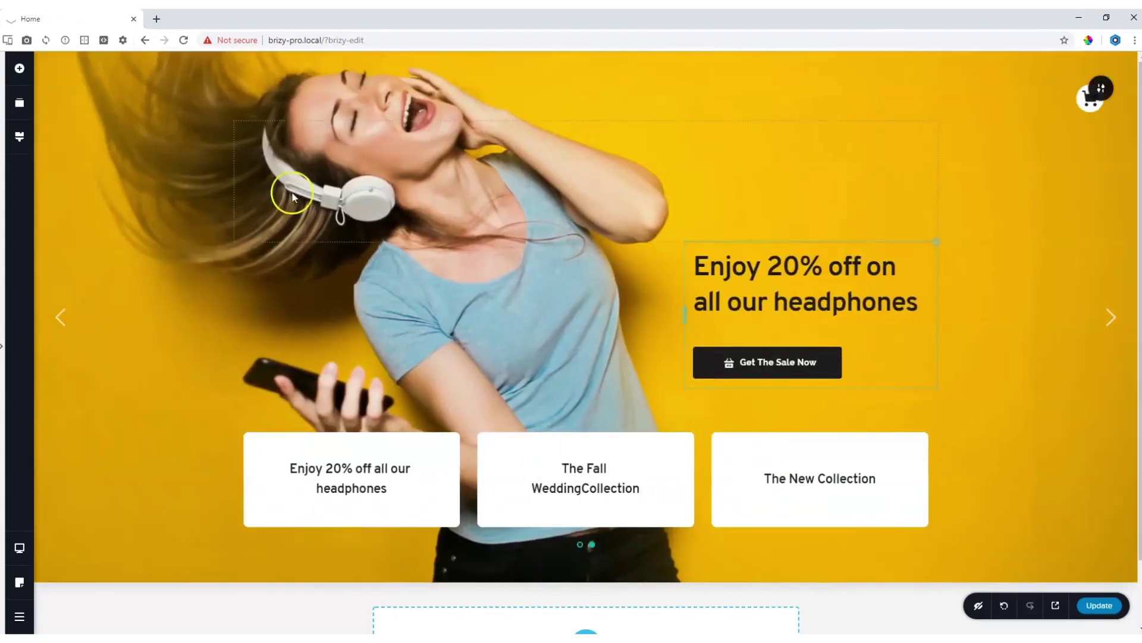
{"action": "left_click", "coordinate": [251, 438]}
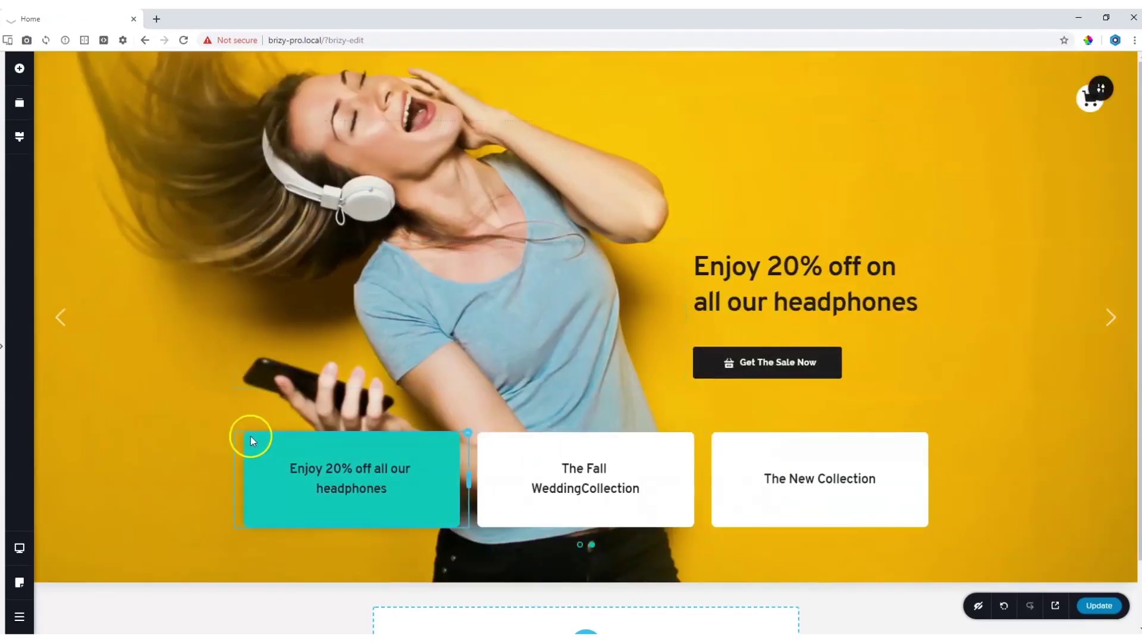
Step: Replace the second slide's background image with the beach wedding photo from the Media Library
{"action": "left_click", "coordinate": [1101, 96]}
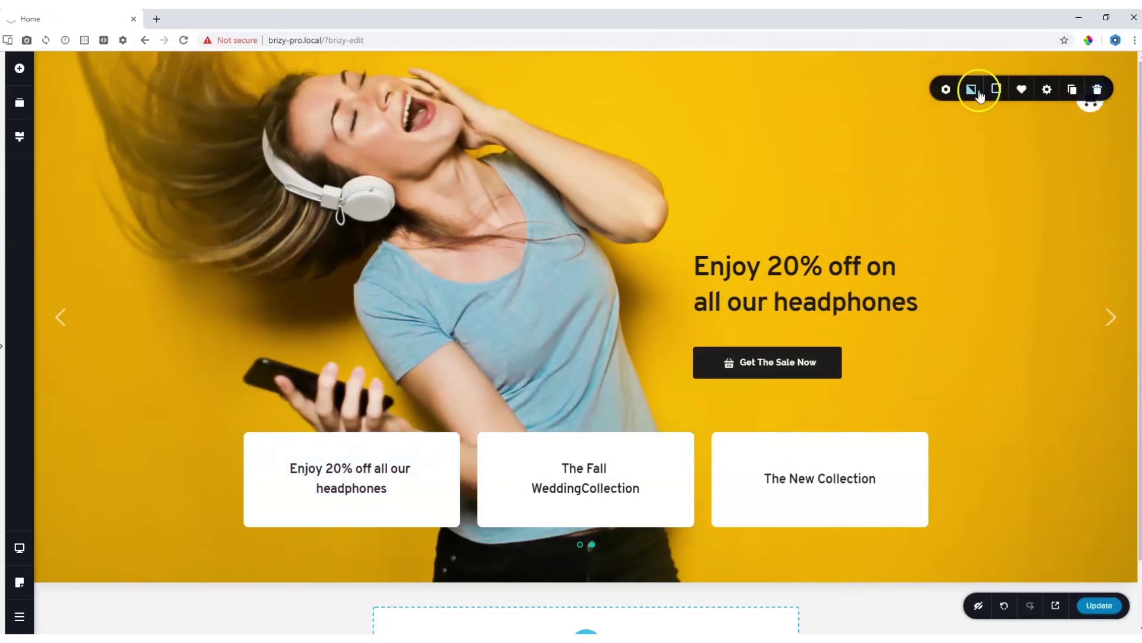
{"action": "left_click", "coordinate": [972, 90]}
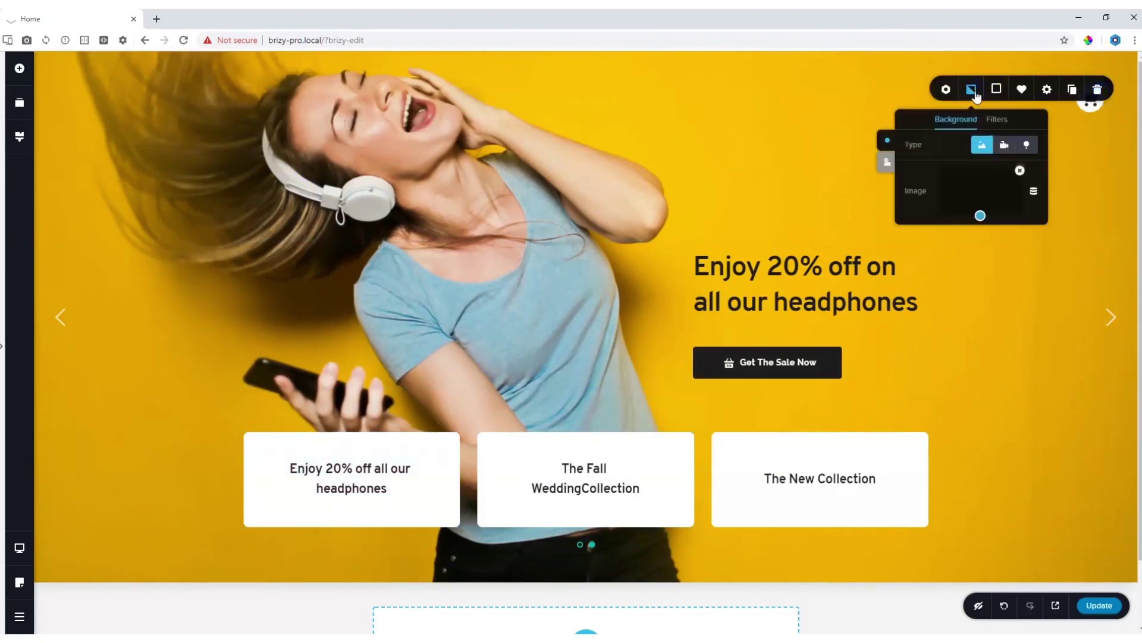
{"action": "left_click", "coordinate": [1020, 173]}
{"action": "left_click", "coordinate": [977, 190]}
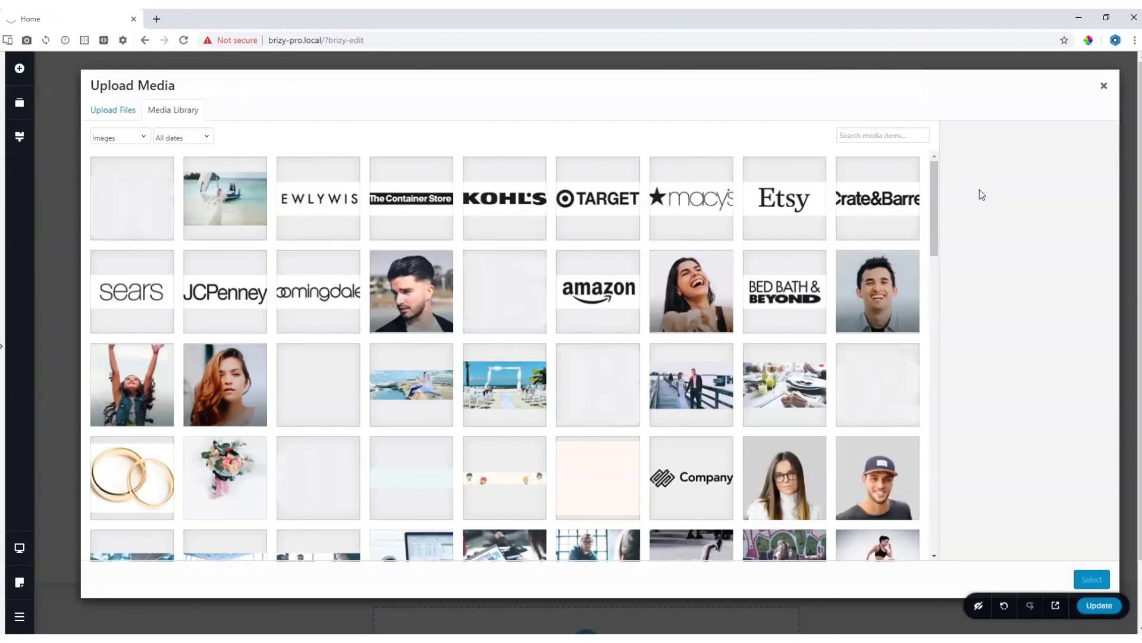
{"action": "left_click", "coordinate": [227, 190]}
{"action": "left_click", "coordinate": [1092, 579]}
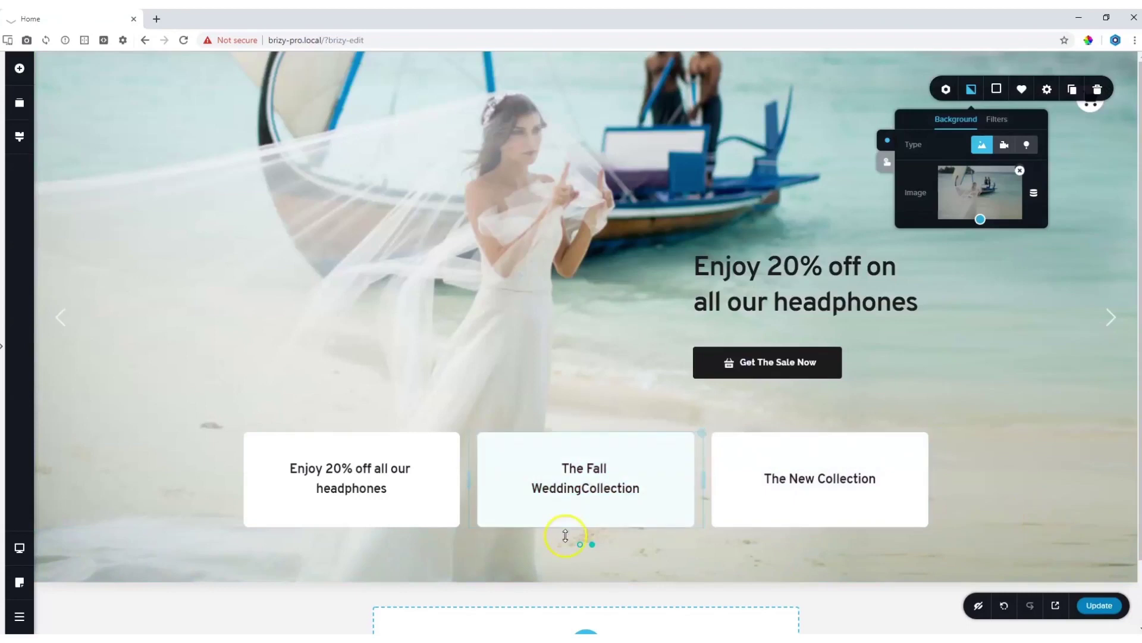
Step: Duplicate the beach wedding slide into a third slide and view it
{"action": "left_click", "coordinate": [592, 545]}
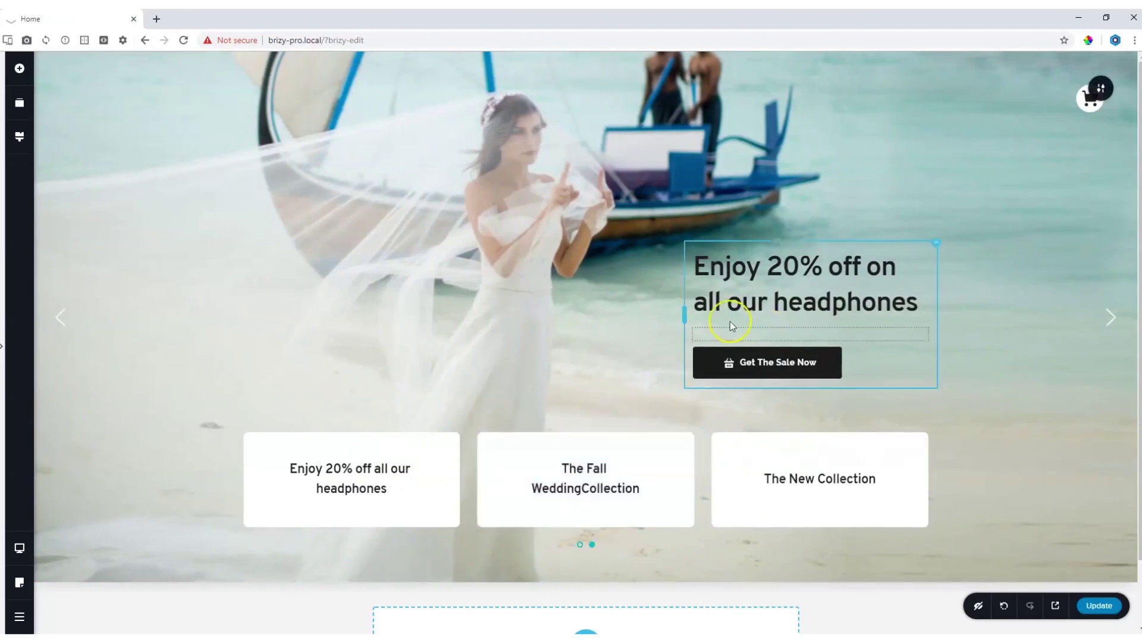
{"action": "left_click", "coordinate": [1101, 90]}
{"action": "left_click", "coordinate": [1071, 89]}
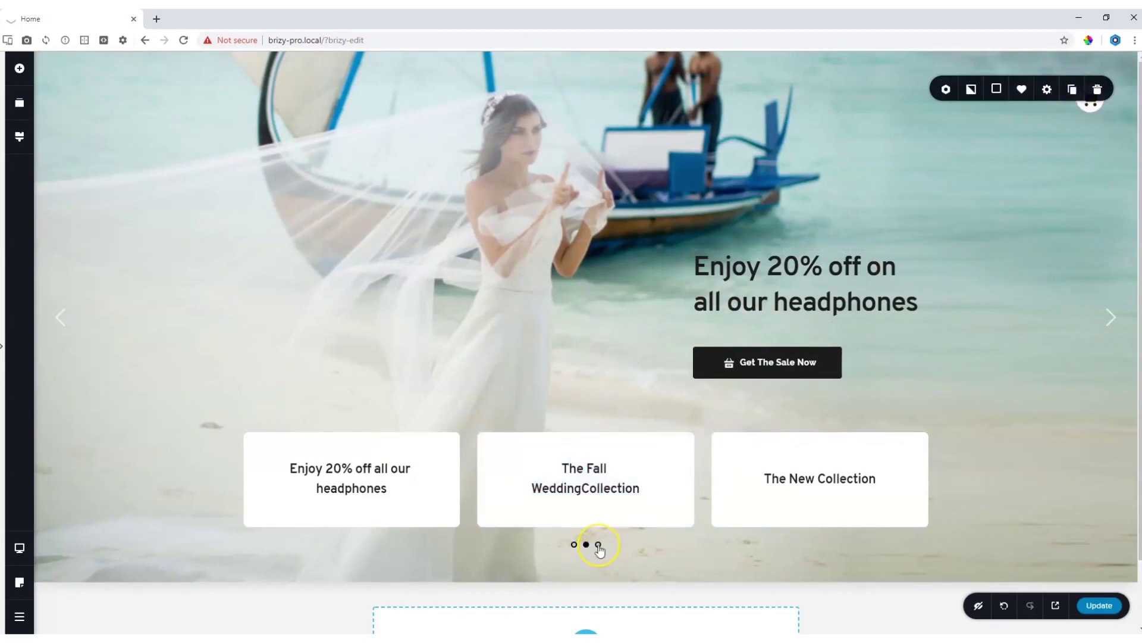
{"action": "left_click", "coordinate": [599, 544]}
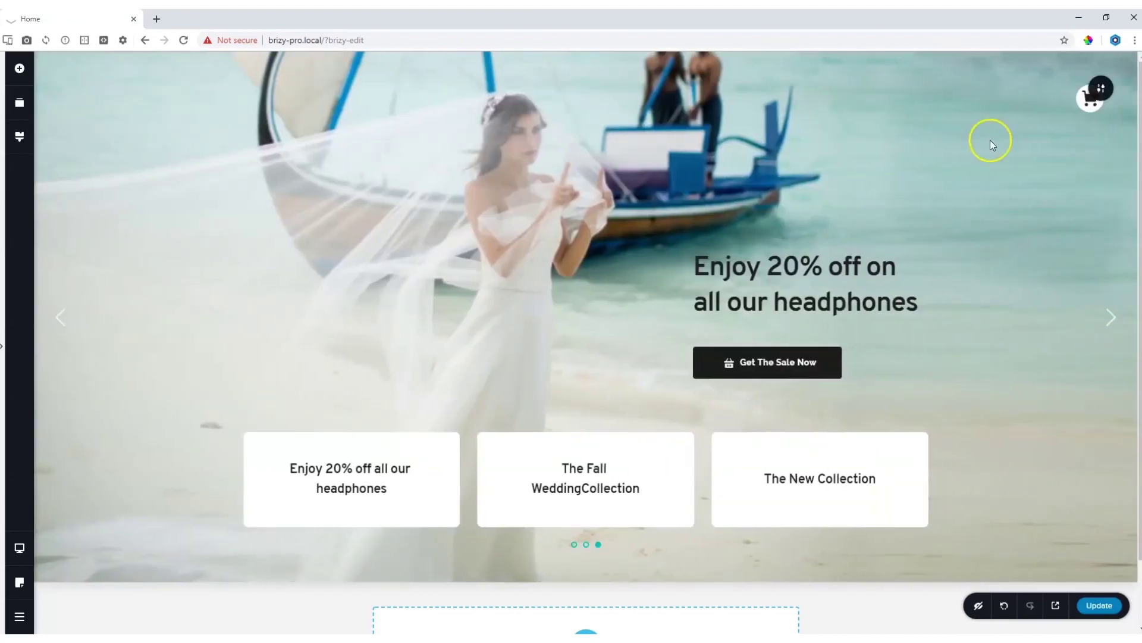
Step: Swap the third slide's background for the business handshake photo from the Media Library
{"action": "left_click", "coordinate": [1100, 88]}
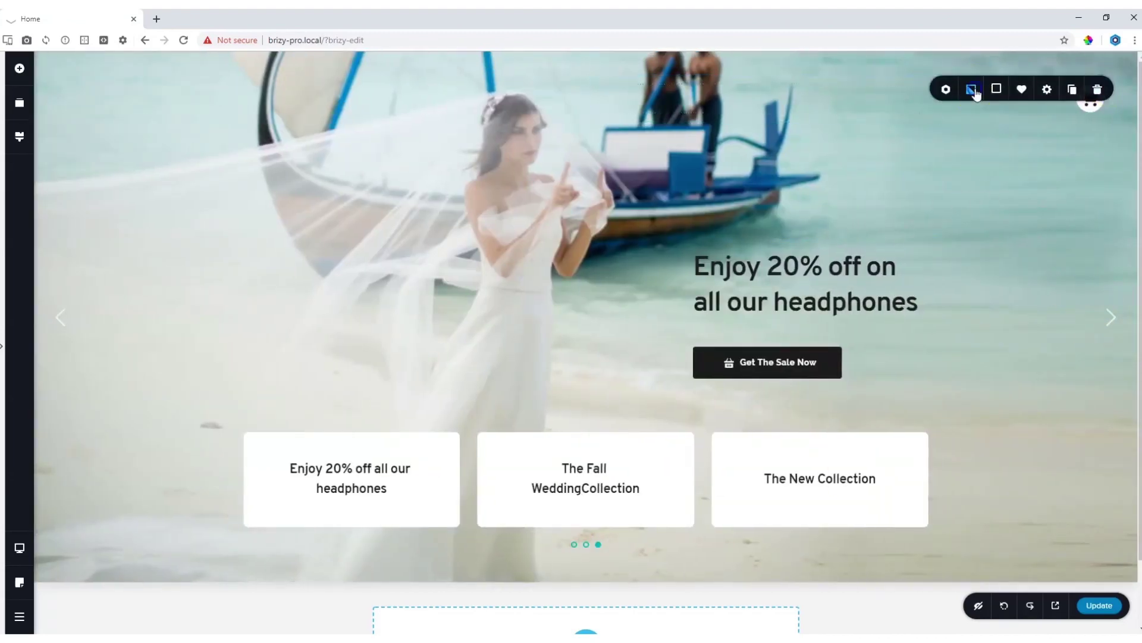
{"action": "left_click", "coordinate": [976, 94]}
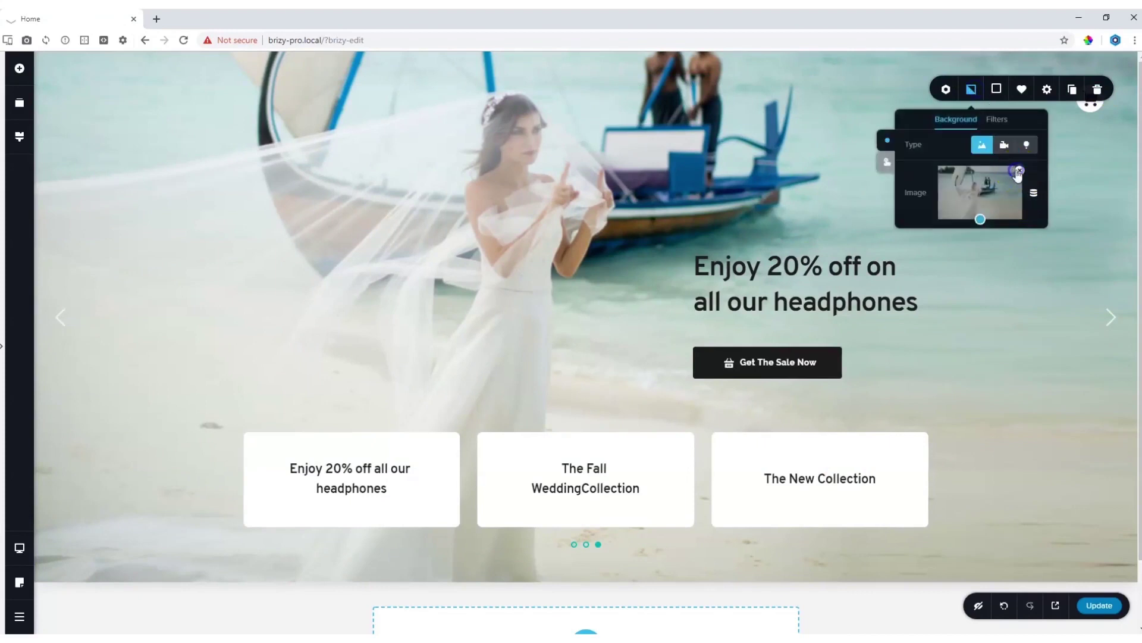
{"action": "left_click", "coordinate": [1019, 172]}
{"action": "left_click", "coordinate": [981, 195]}
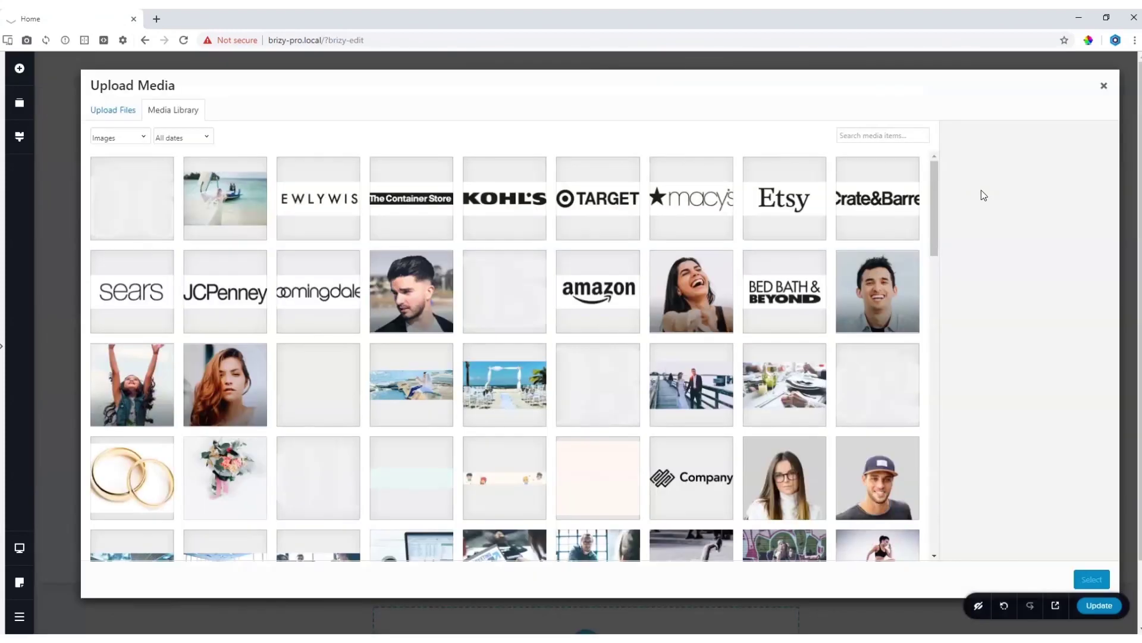
{"action": "scroll", "coordinate": [668, 258], "scroll_direction": "down", "scroll_amount": 5}
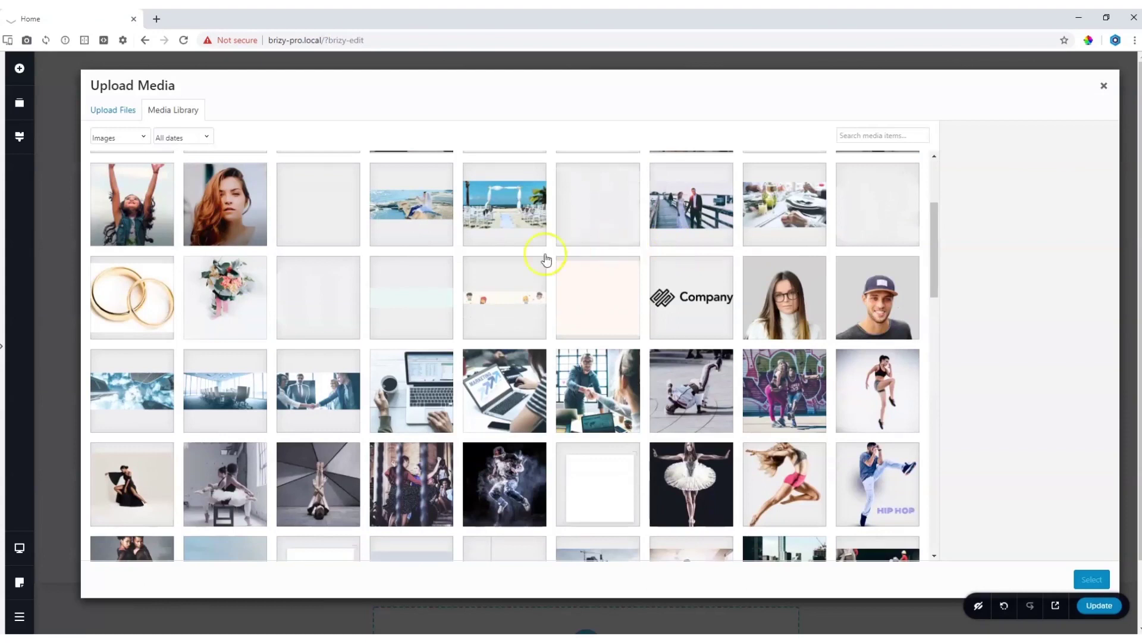
{"action": "left_click", "coordinate": [313, 391]}
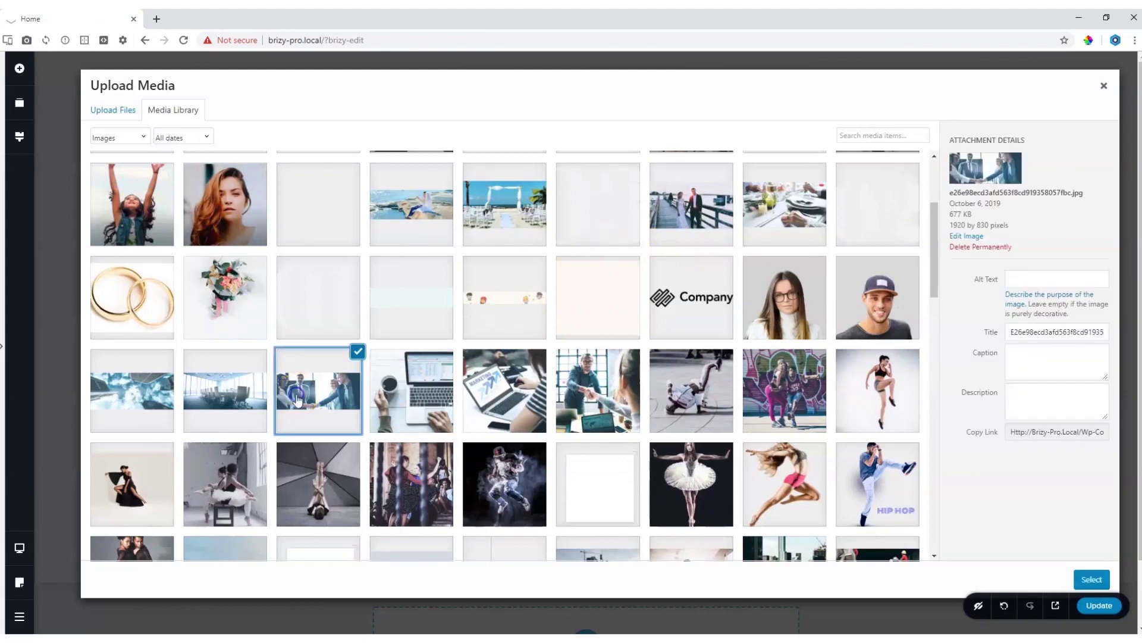
{"action": "left_click", "coordinate": [1092, 578]}
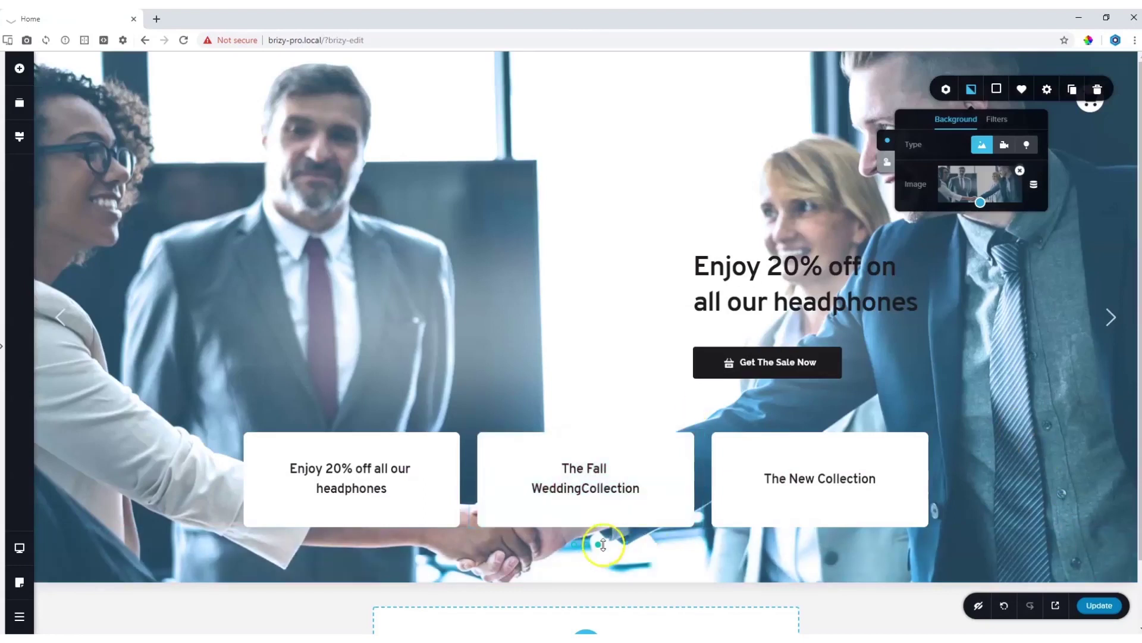
Step: Go back to the first slide and switch on Auto Play in the slider settings
{"action": "left_click", "coordinate": [586, 545]}
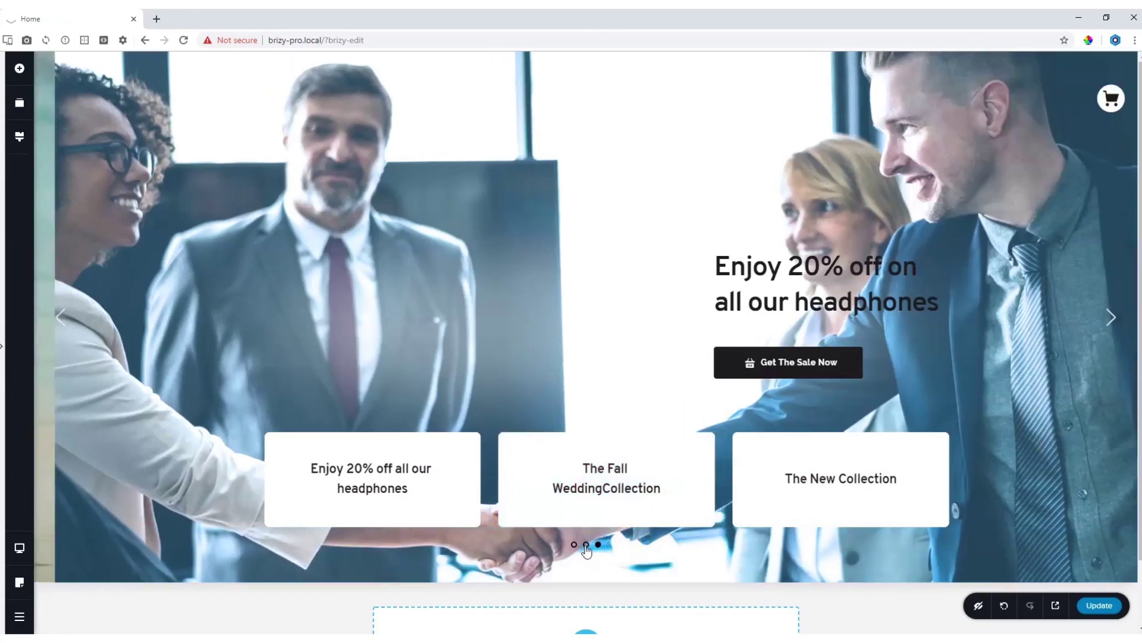
{"action": "left_click", "coordinate": [573, 544]}
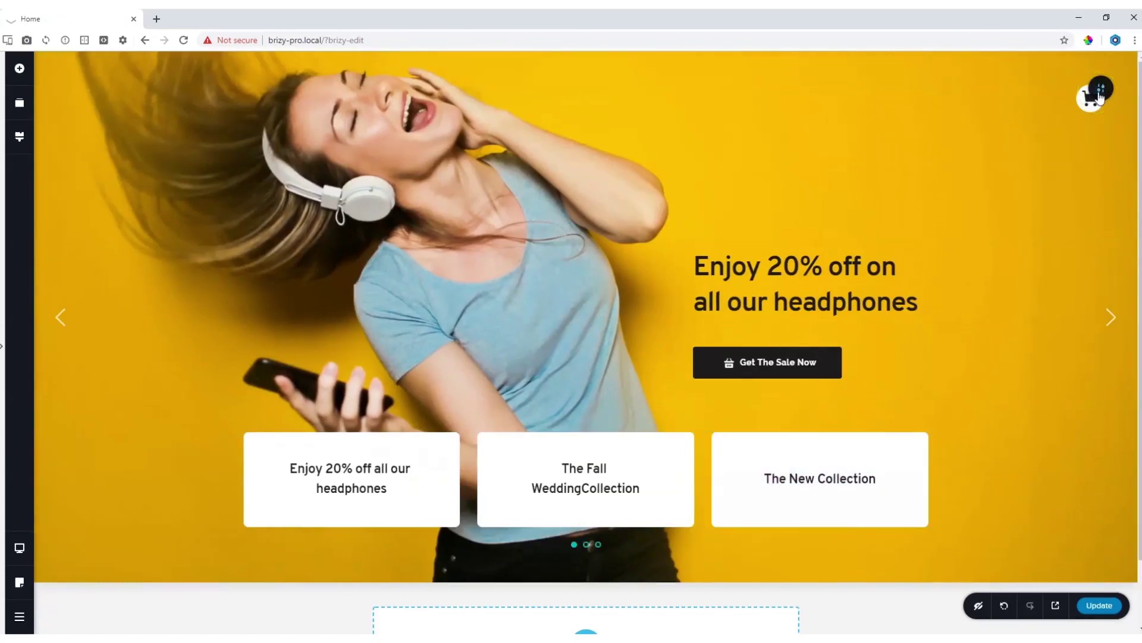
{"action": "mouse_move", "coordinate": [1101, 95]}
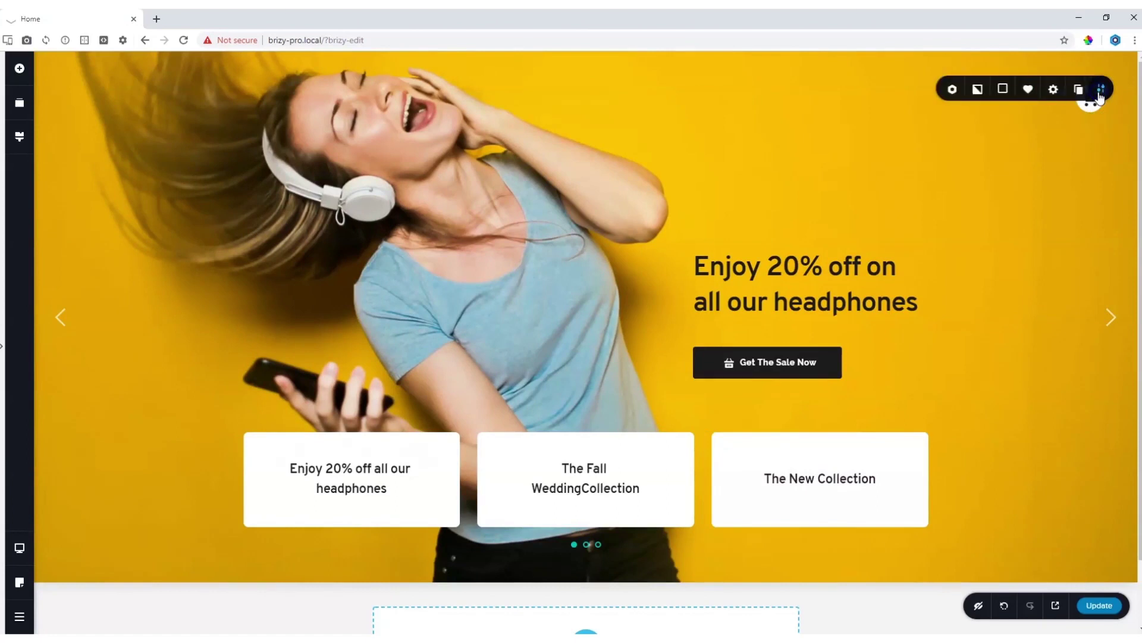
{"action": "left_click", "coordinate": [947, 90]}
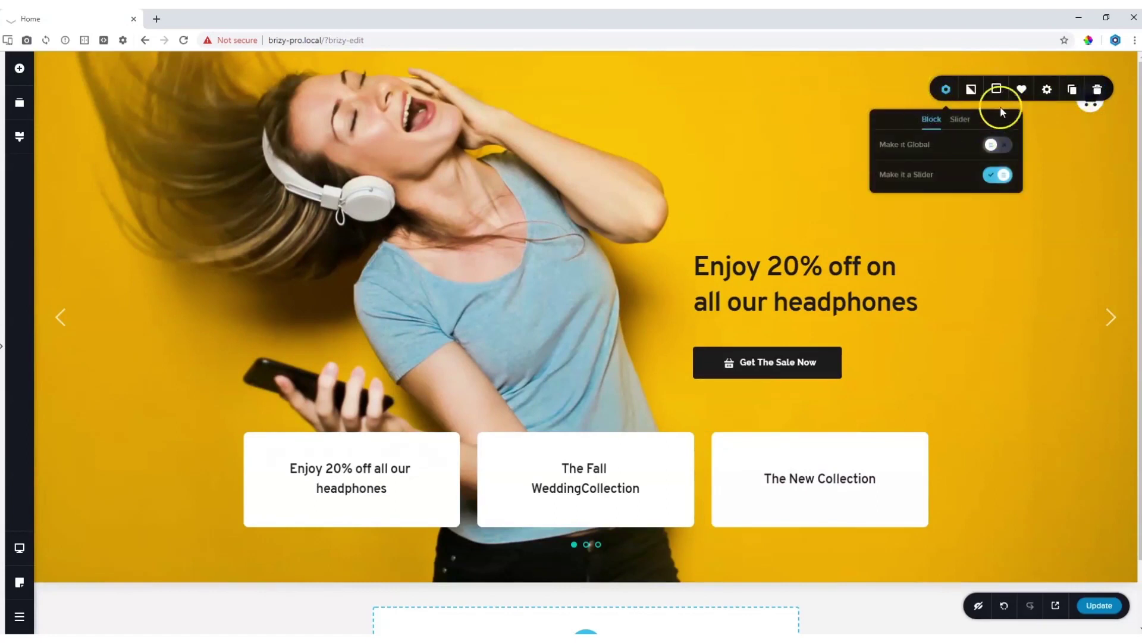
{"action": "left_click", "coordinate": [961, 121]}
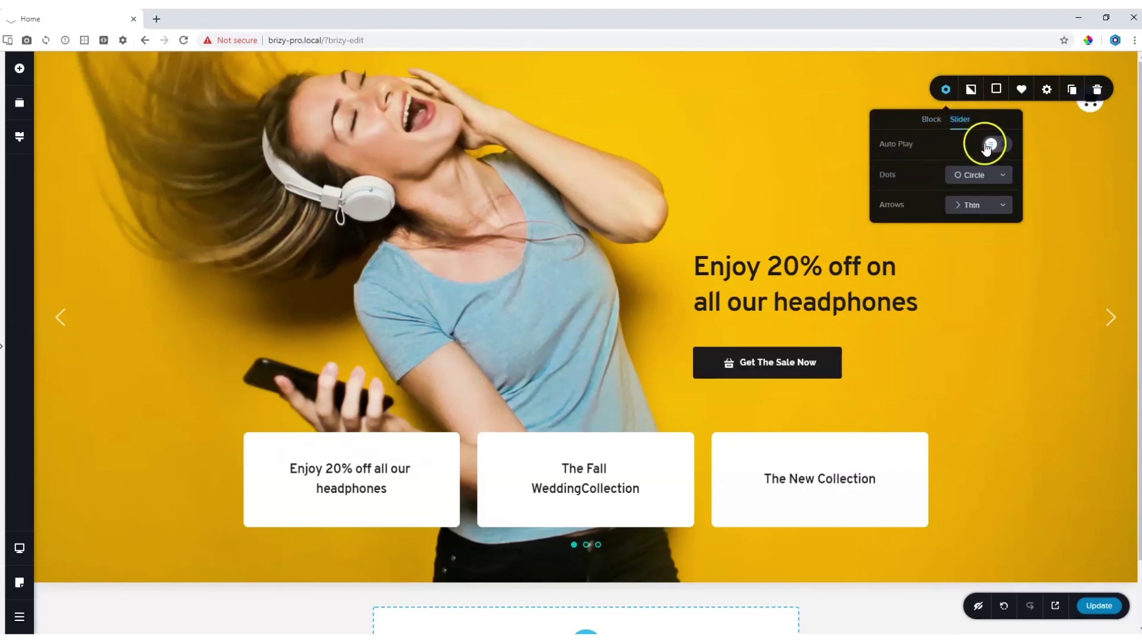
{"action": "left_click", "coordinate": [1001, 144]}
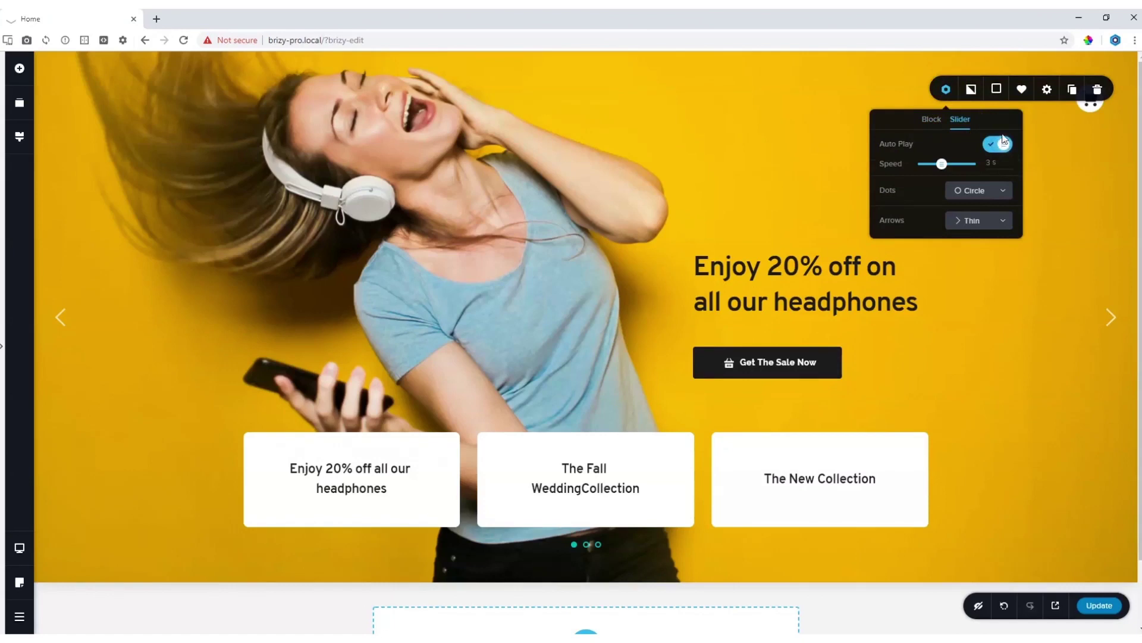
Step: Set the autoplay speed to 3 seconds
{"action": "left_click", "coordinate": [1003, 132]}
{"action": "left_click", "coordinate": [988, 164]}
{"action": "left_click", "coordinate": [950, 164]}
{"action": "left_click", "coordinate": [915, 168]}
{"action": "left_click", "coordinate": [943, 166]}
{"action": "left_click", "coordinate": [943, 167]}
Step: Keep the navigation dots set to the Circle style
{"action": "left_click", "coordinate": [999, 191]}
{"action": "left_click", "coordinate": [965, 212]}
{"action": "left_click", "coordinate": [980, 194]}
{"action": "left_click", "coordinate": [979, 246]}
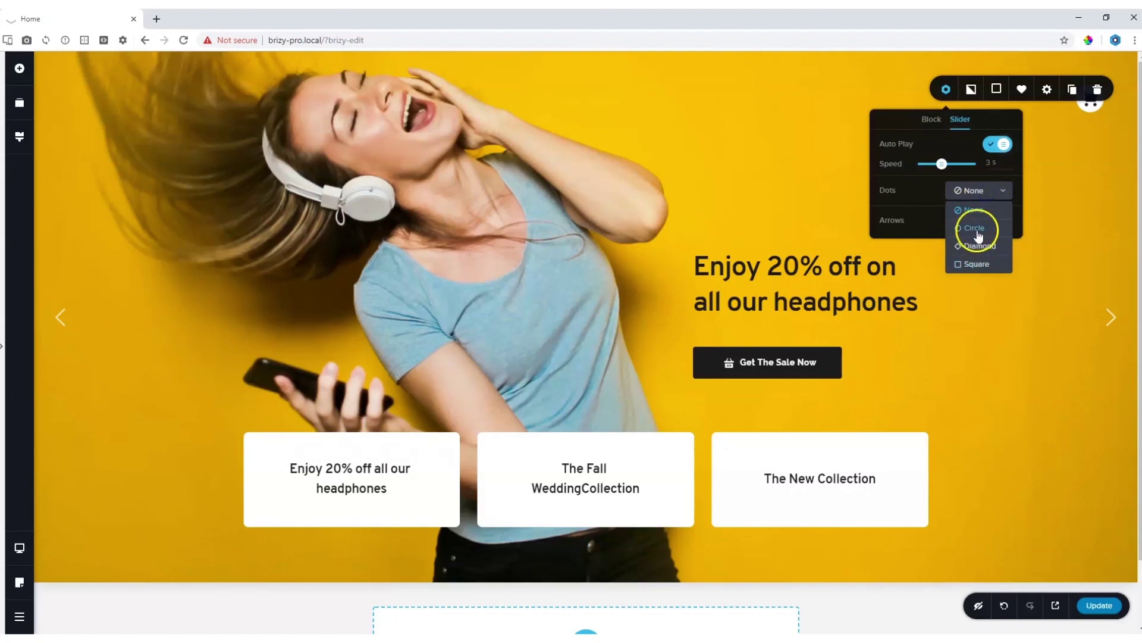
{"action": "left_click", "coordinate": [976, 230]}
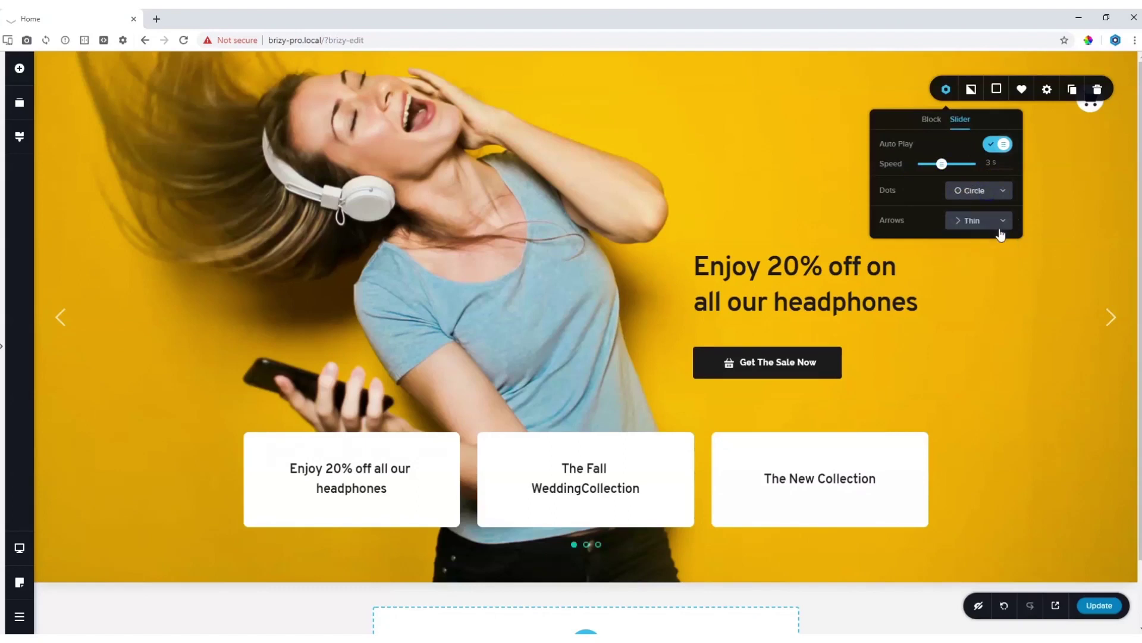
Step: Colour the slider dots purple and the arrows teal #05CAB6
{"action": "left_click", "coordinate": [999, 90]}
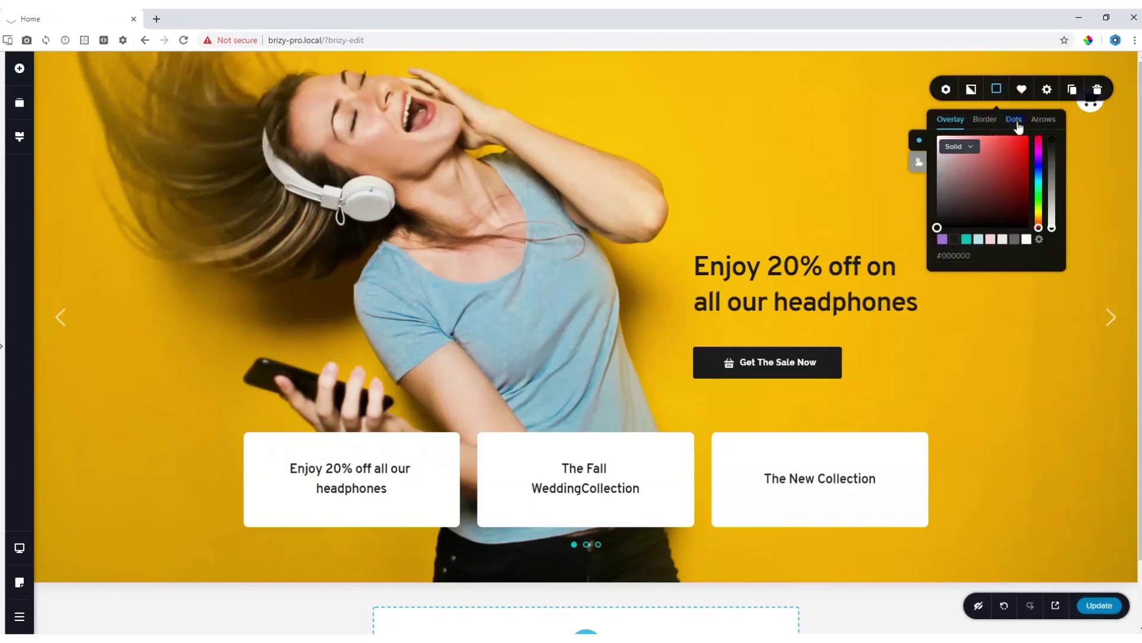
{"action": "left_click", "coordinate": [1015, 121]}
{"action": "left_click", "coordinate": [943, 240]}
{"action": "left_click", "coordinate": [1044, 119]}
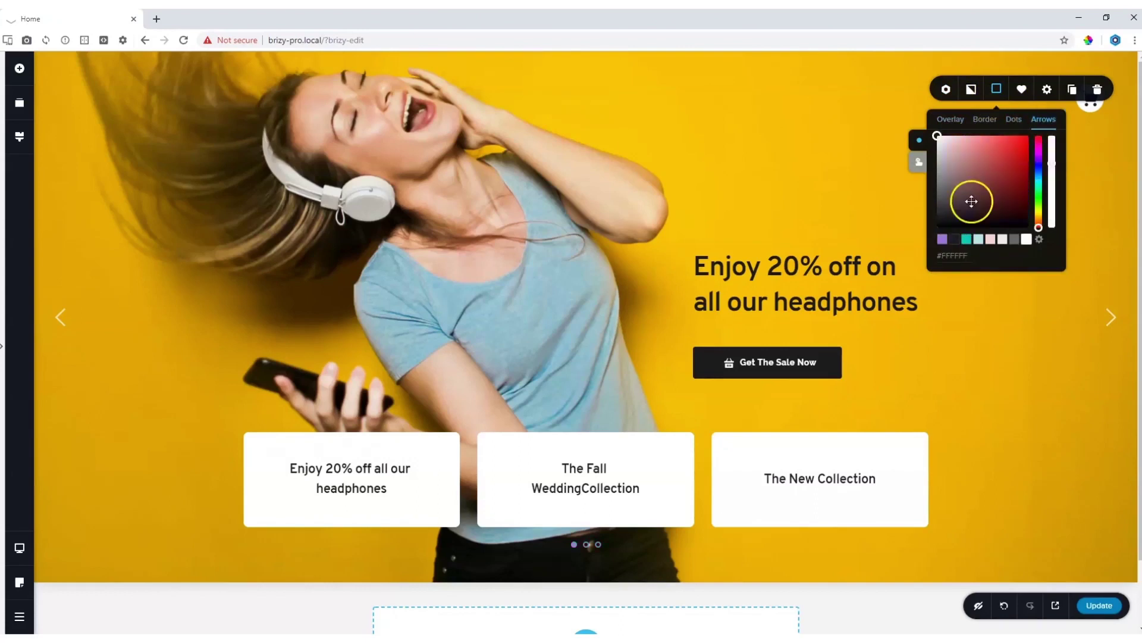
{"action": "left_click", "coordinate": [967, 239]}
Step: Save the page changes and open the page preview in a new tab
{"action": "left_click", "coordinate": [1065, 350]}
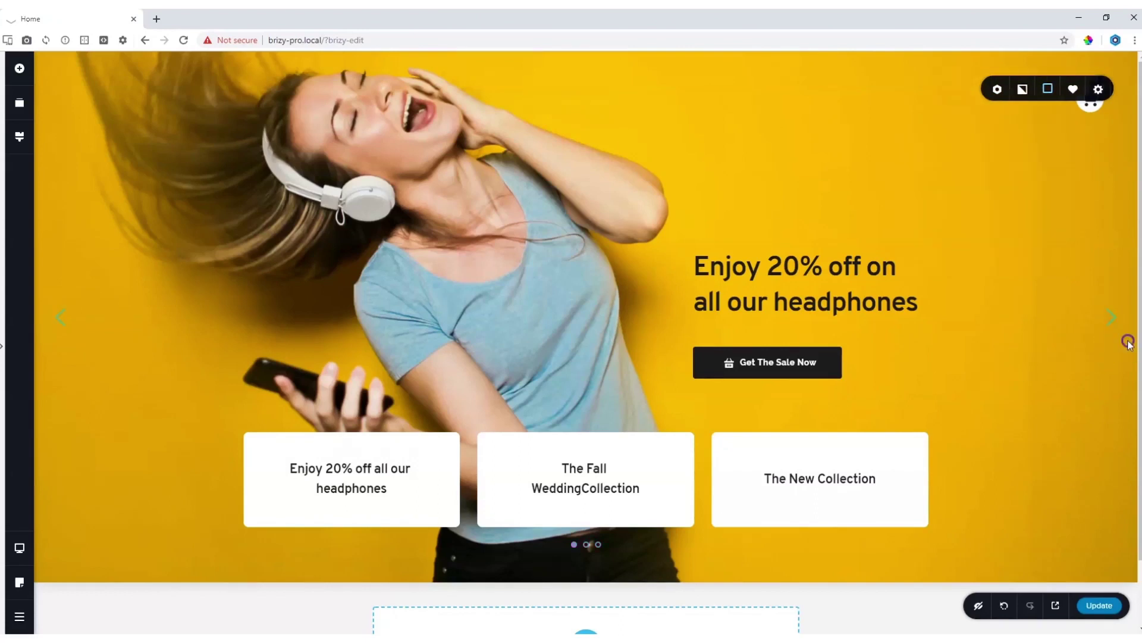
{"action": "left_click", "coordinate": [1098, 607]}
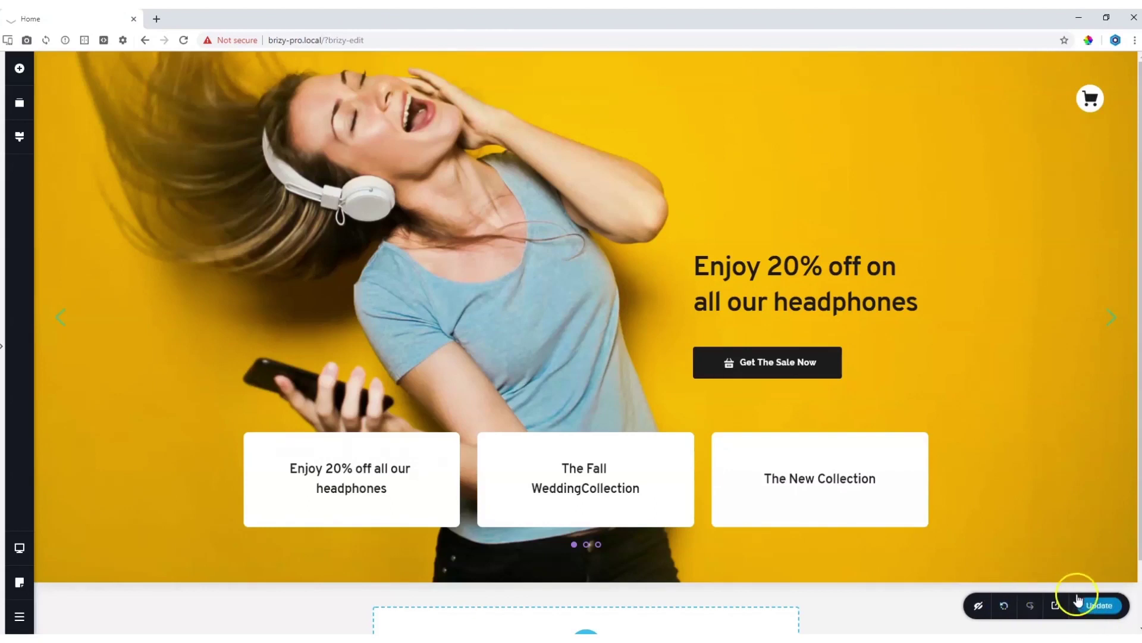
{"action": "left_click", "coordinate": [1056, 606]}
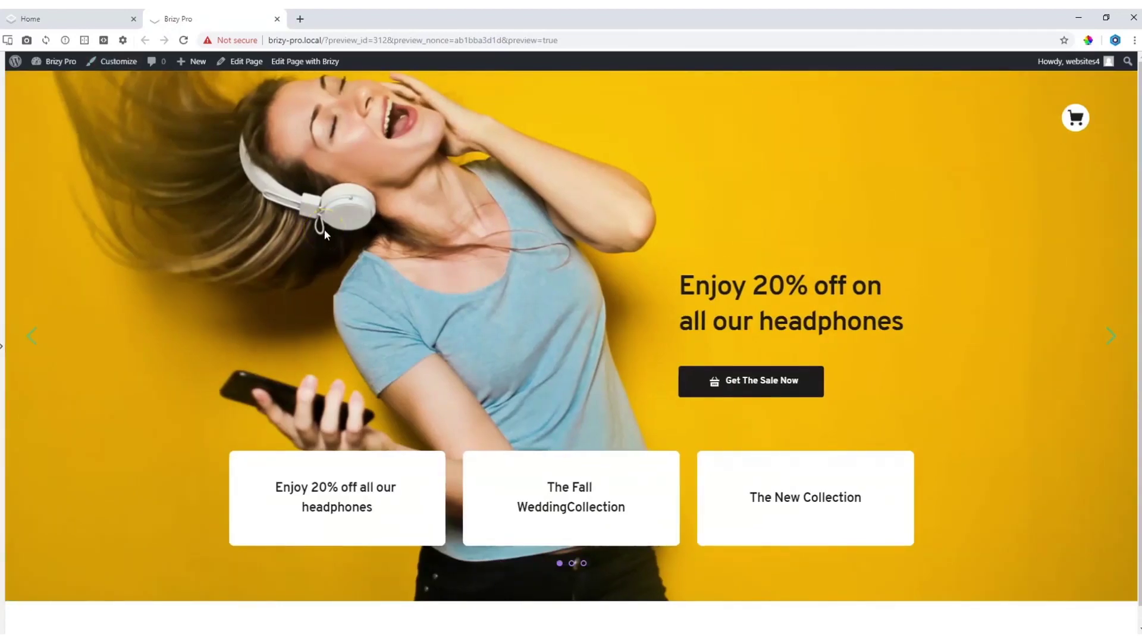
Step: In the preview, advance through the slides with the arrows, then use the dots to return to the first
{"action": "left_click", "coordinate": [1112, 336]}
{"action": "left_click", "coordinate": [1110, 335]}
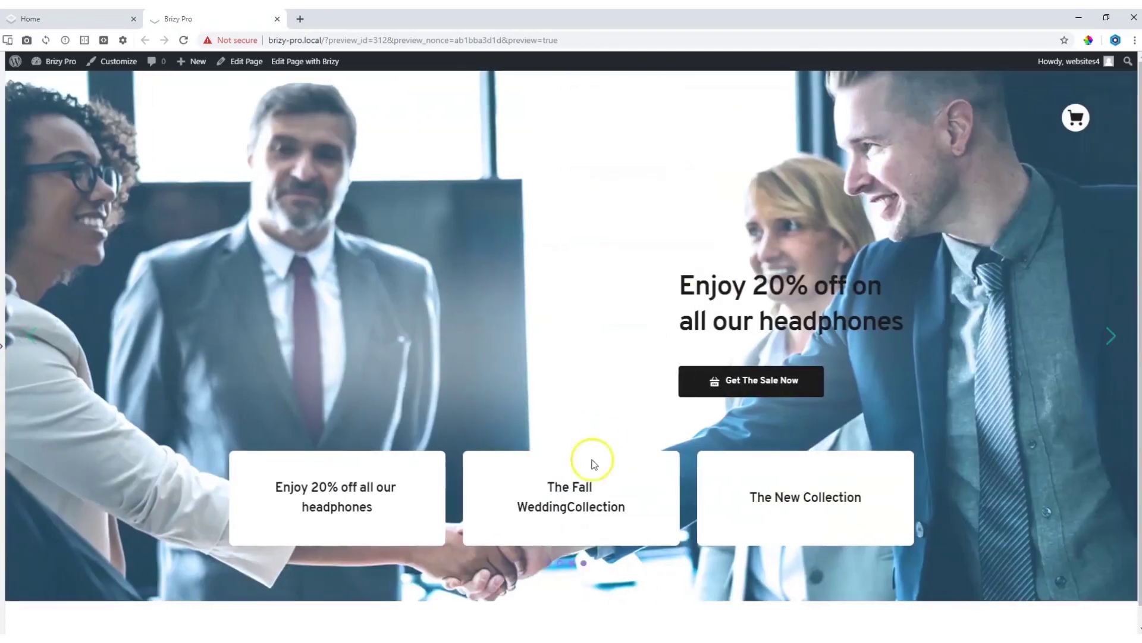
{"action": "left_click", "coordinate": [572, 563]}
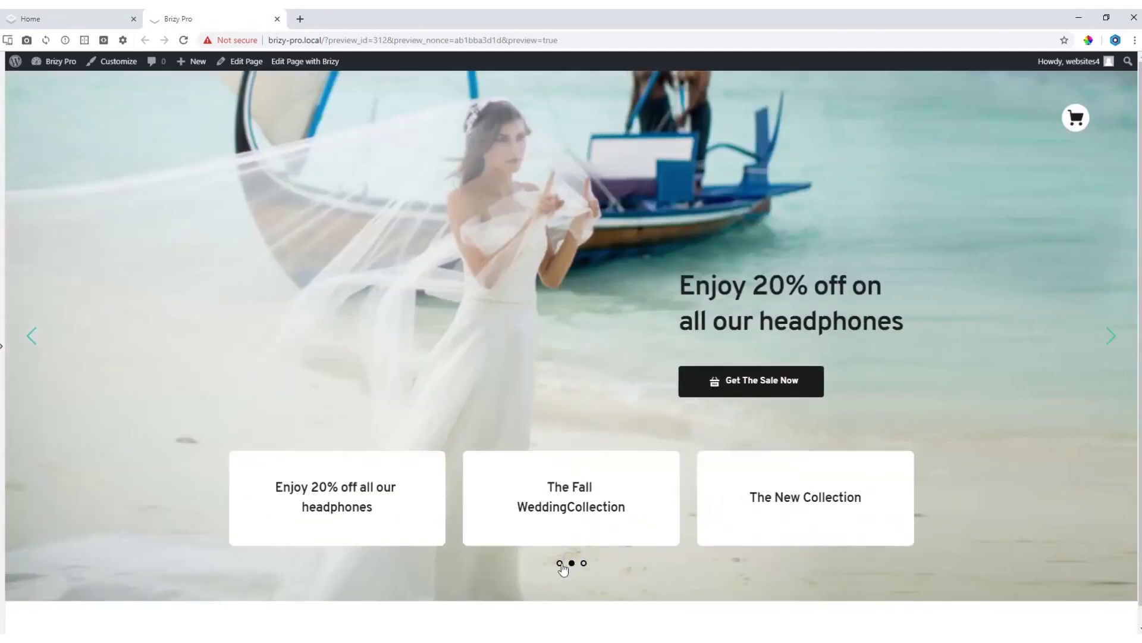
{"action": "left_click", "coordinate": [560, 563]}
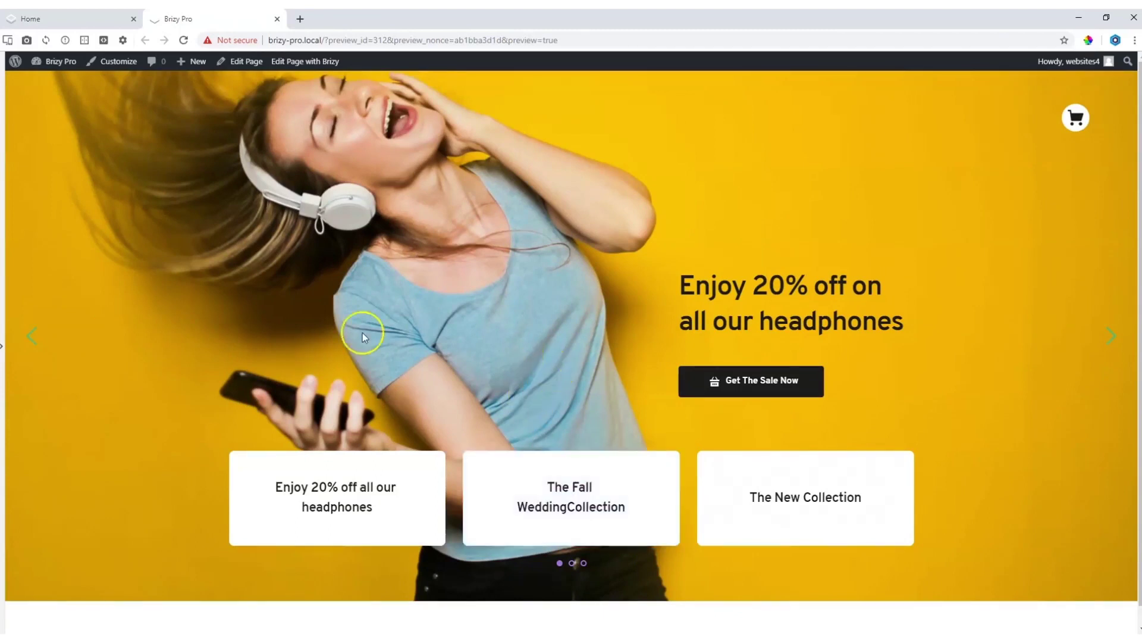
Step: Emulate the page on a mobile device, then rotate the iPad view to landscape
{"action": "left_click", "coordinate": [1, 345]}
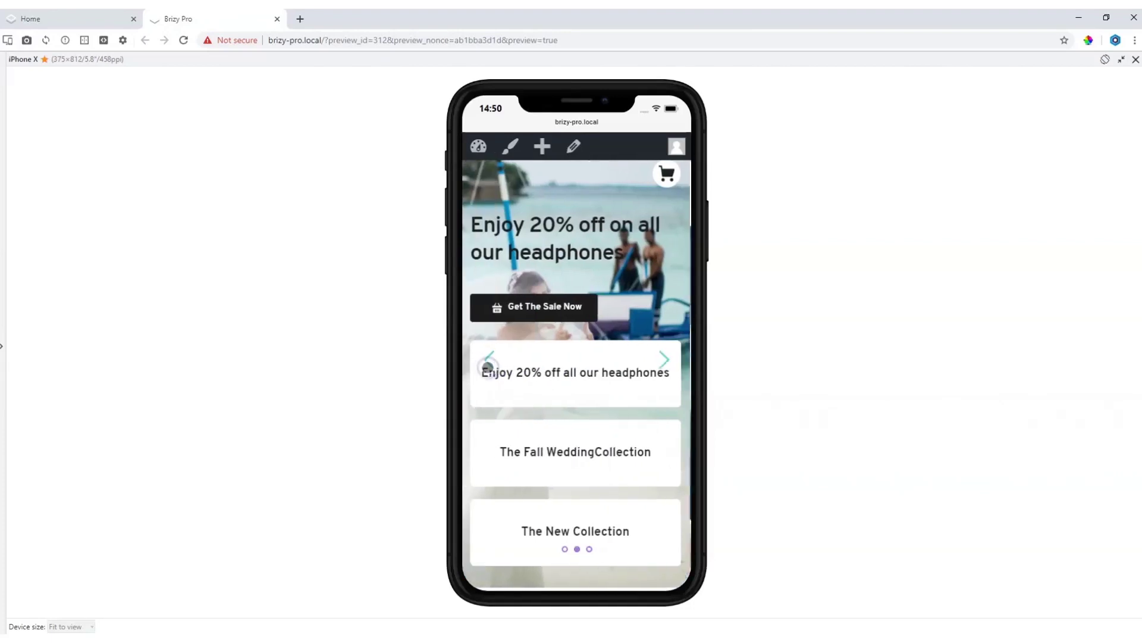
{"action": "left_click", "coordinate": [488, 364]}
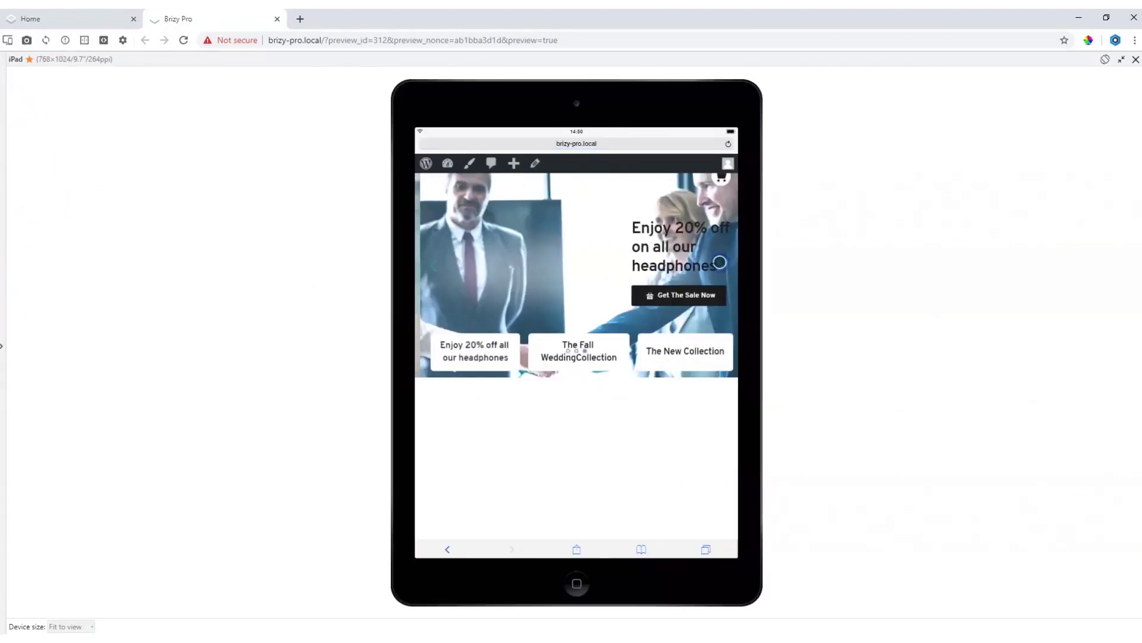
{"action": "left_click", "coordinate": [1105, 59]}
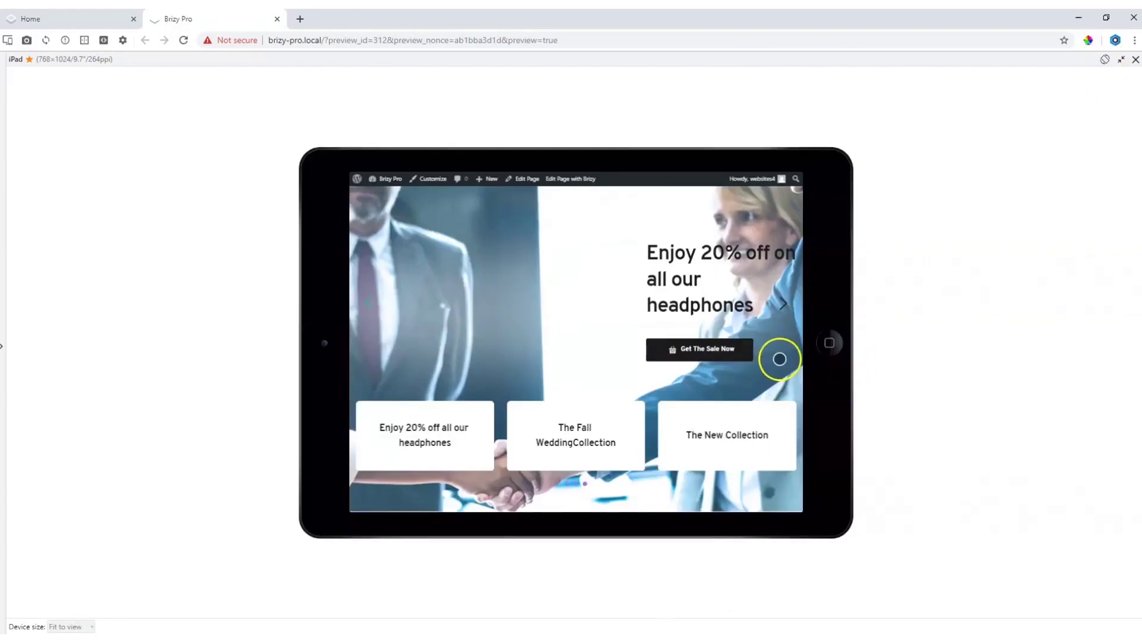
Step: Cycle through the headphones, bride and handshake slides with the left and right arrows
{"action": "left_click", "coordinate": [368, 304]}
{"action": "left_click", "coordinate": [368, 304]}
{"action": "left_click", "coordinate": [785, 302]}
{"action": "left_click", "coordinate": [785, 303]}
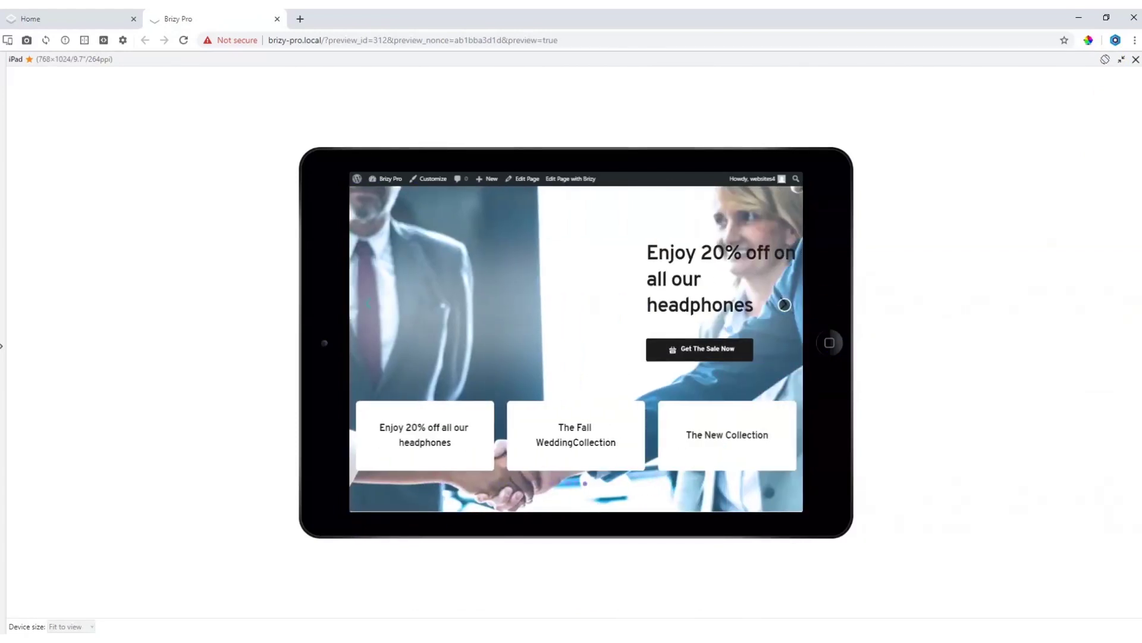
{"action": "left_click", "coordinate": [785, 304]}
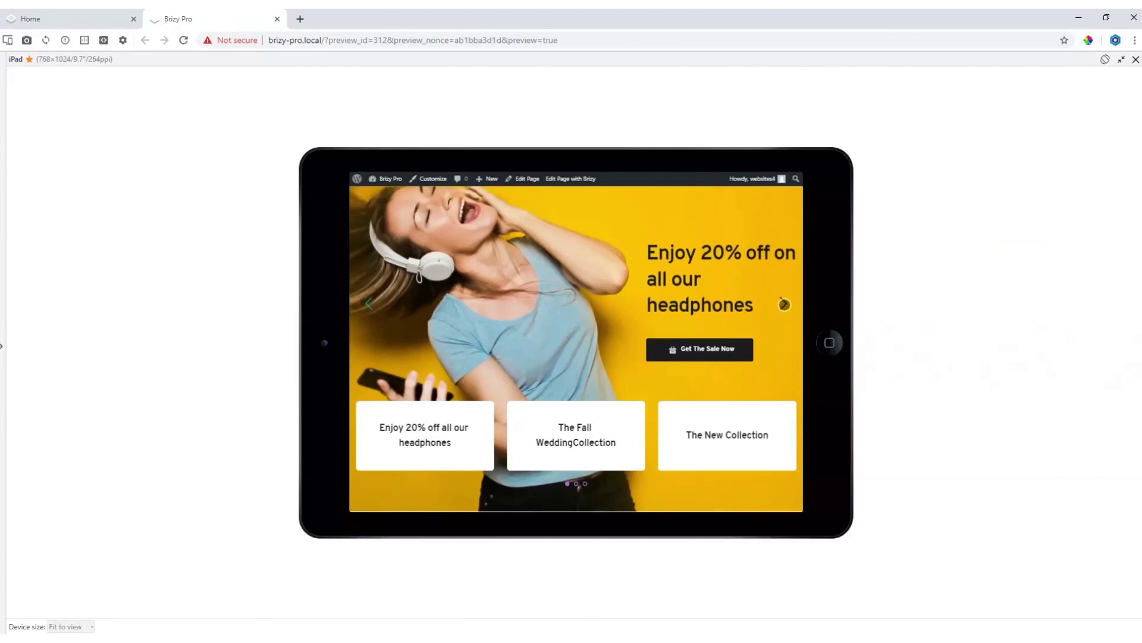
{"action": "left_click", "coordinate": [785, 304]}
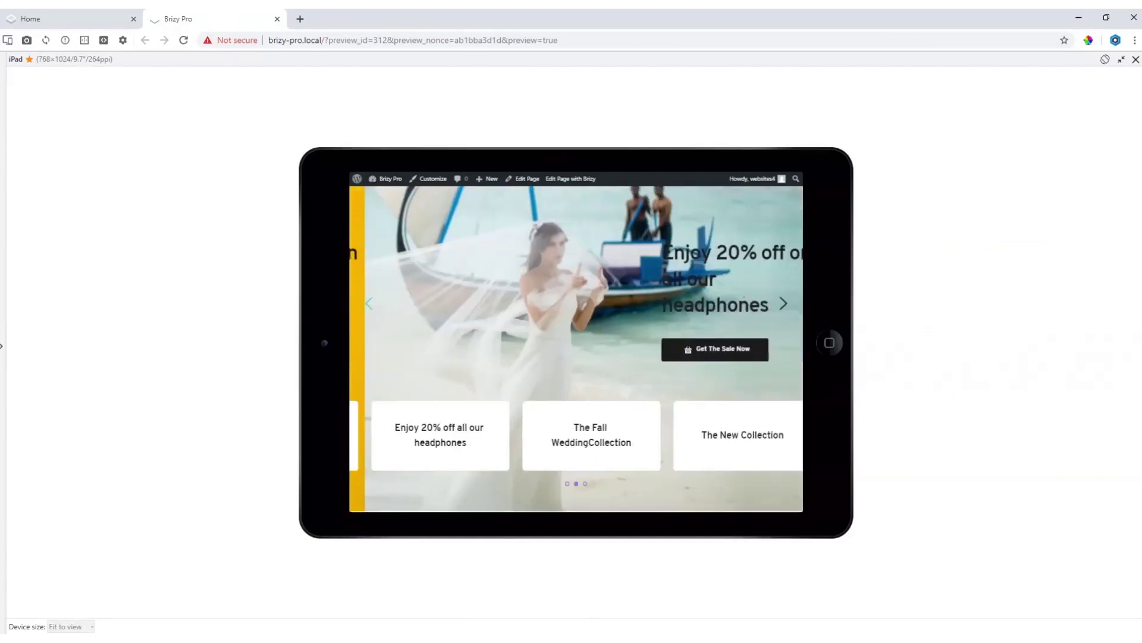
Step: Back on the Home editor tab, toggle off the hero block's 'Make it a Slider' option
{"action": "left_click", "coordinate": [42, 19]}
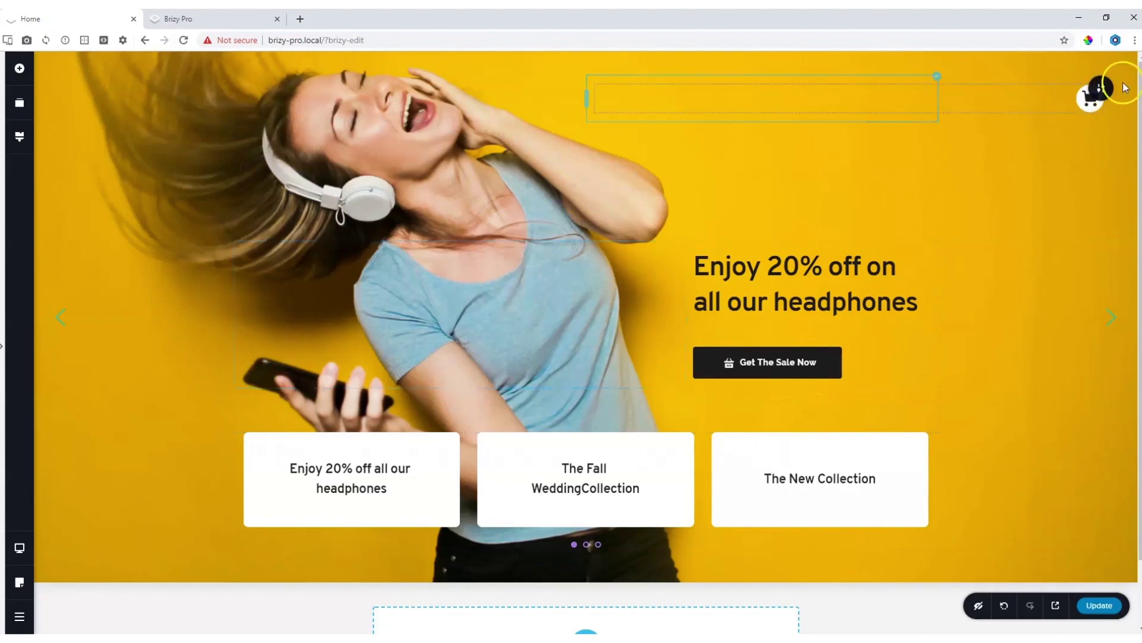
{"action": "left_click", "coordinate": [1100, 91]}
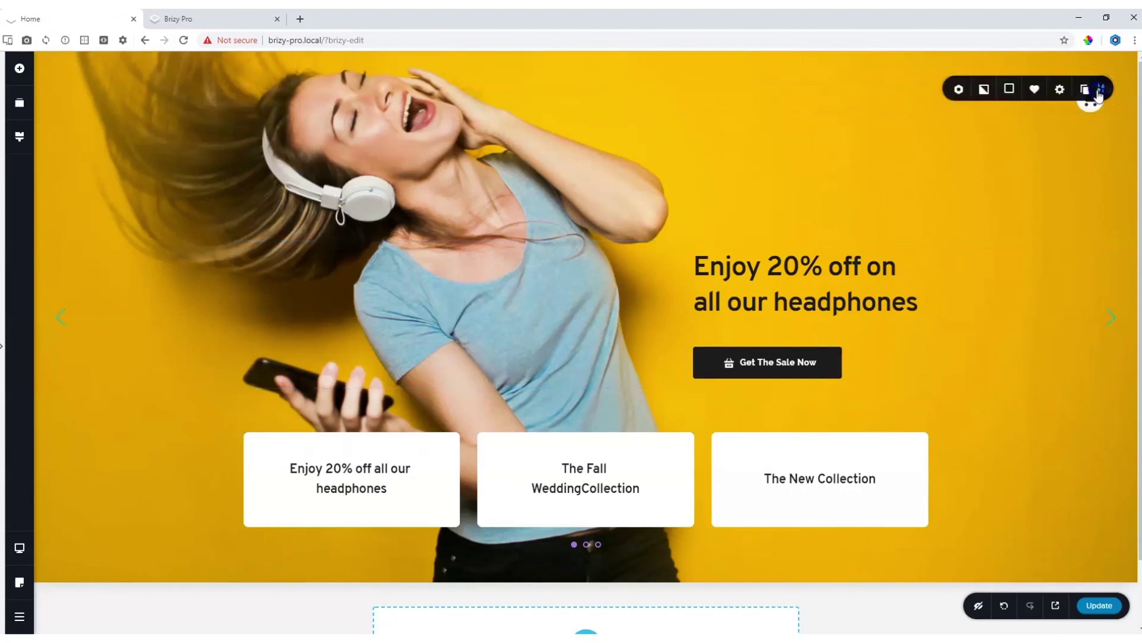
{"action": "left_click", "coordinate": [950, 92]}
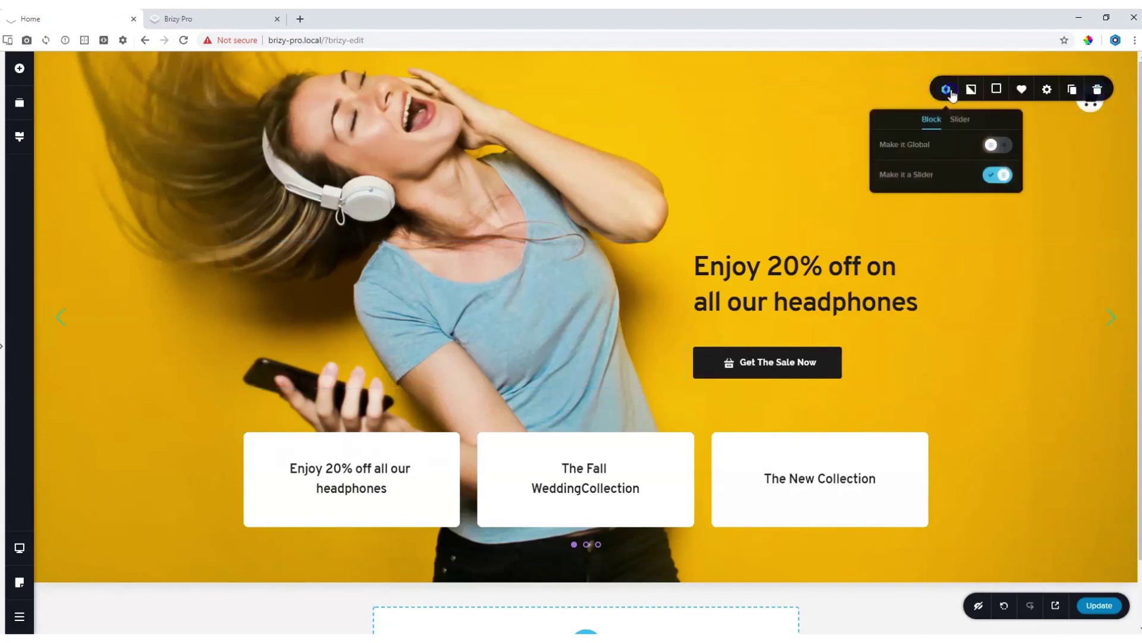
{"action": "left_click", "coordinate": [997, 175]}
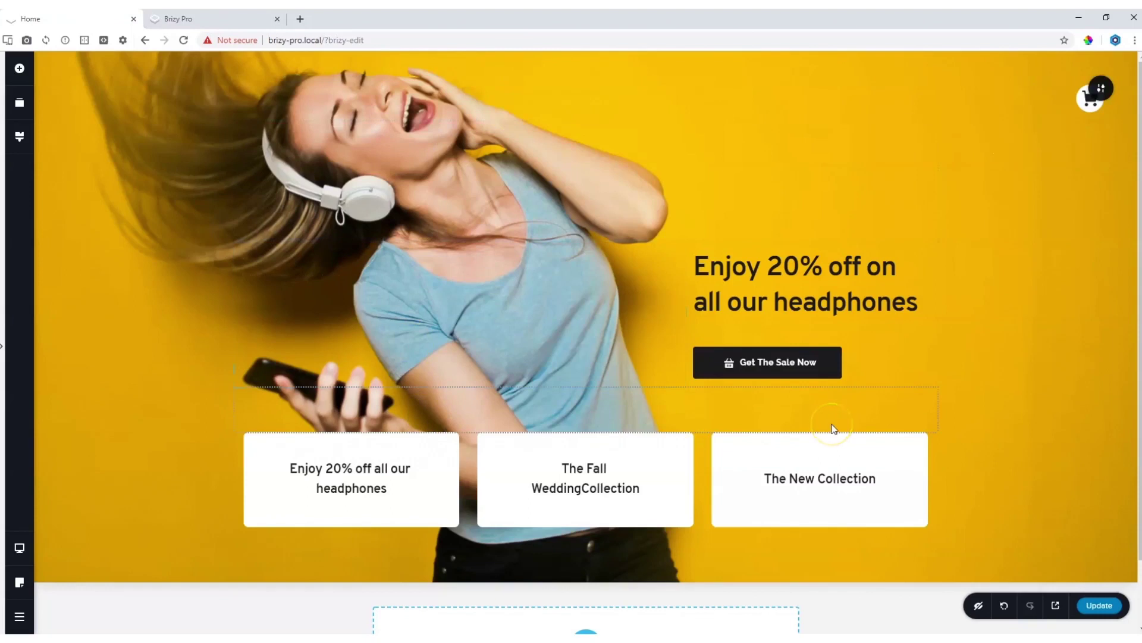
Step: Jump between the wedding, handshake and headphones slides, then open the block settings and Save option
{"action": "left_click", "coordinate": [586, 545]}
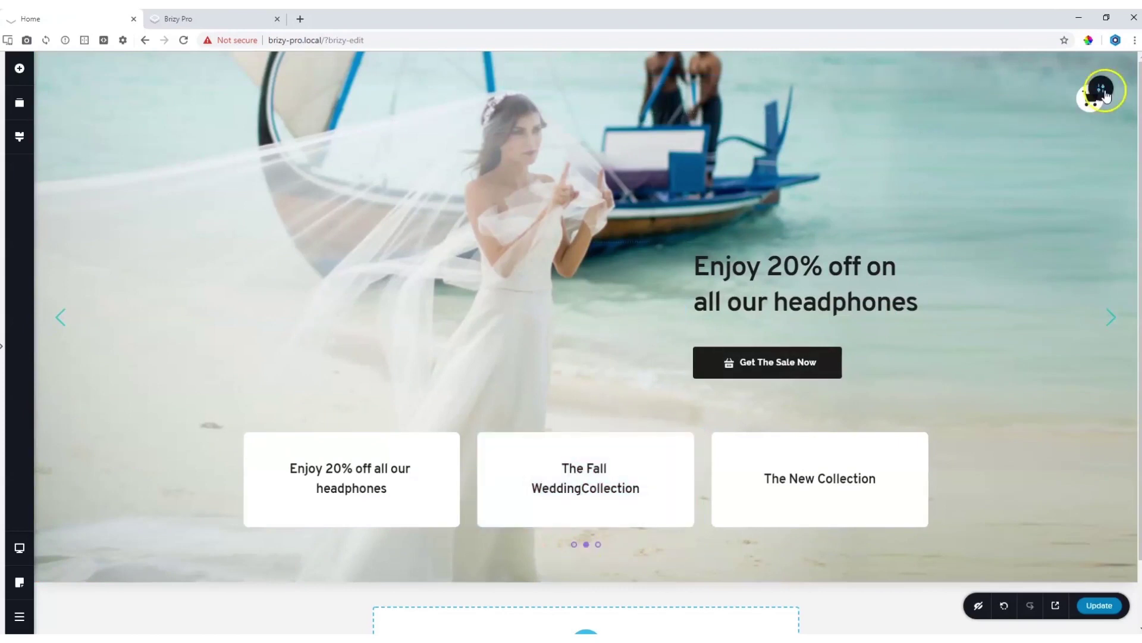
{"action": "left_click", "coordinate": [1103, 94]}
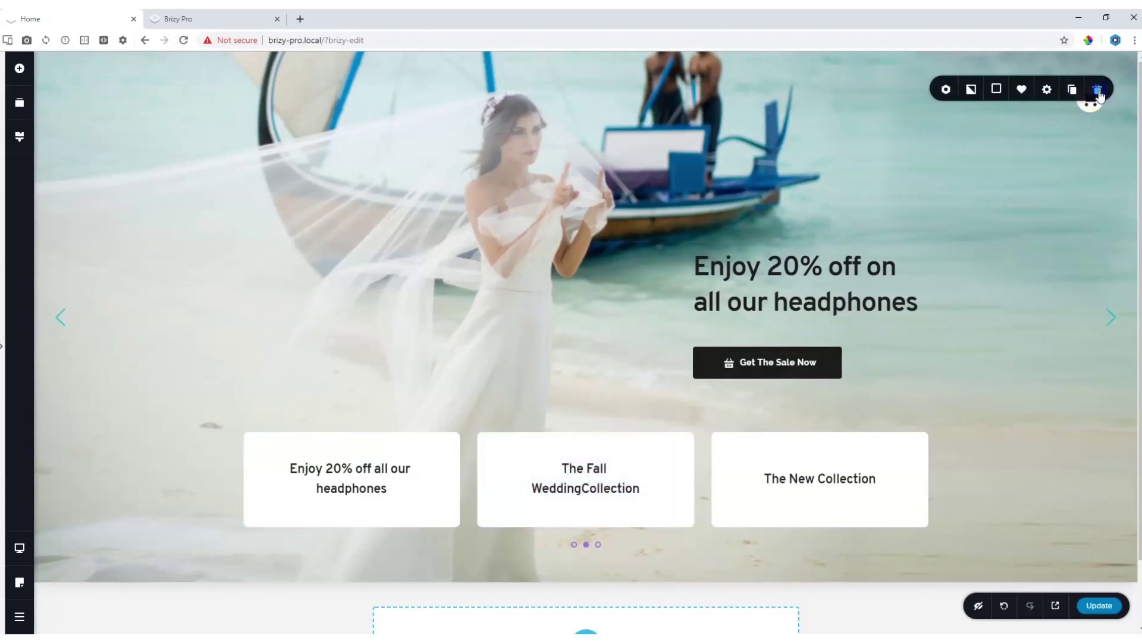
{"action": "left_click", "coordinate": [574, 544]}
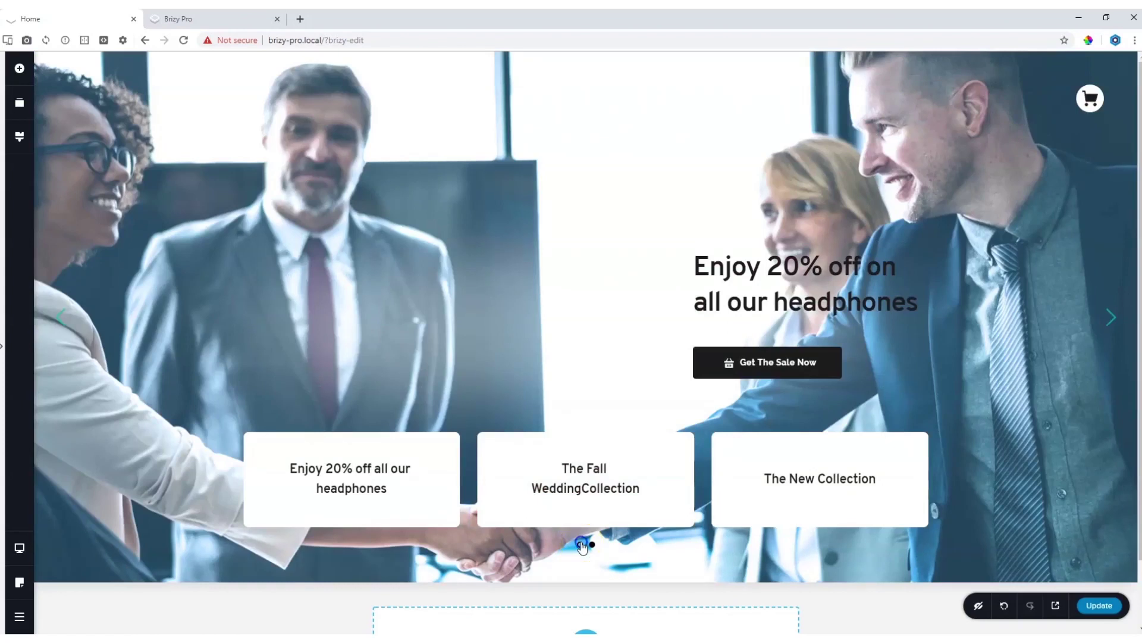
{"action": "left_click", "coordinate": [596, 544]}
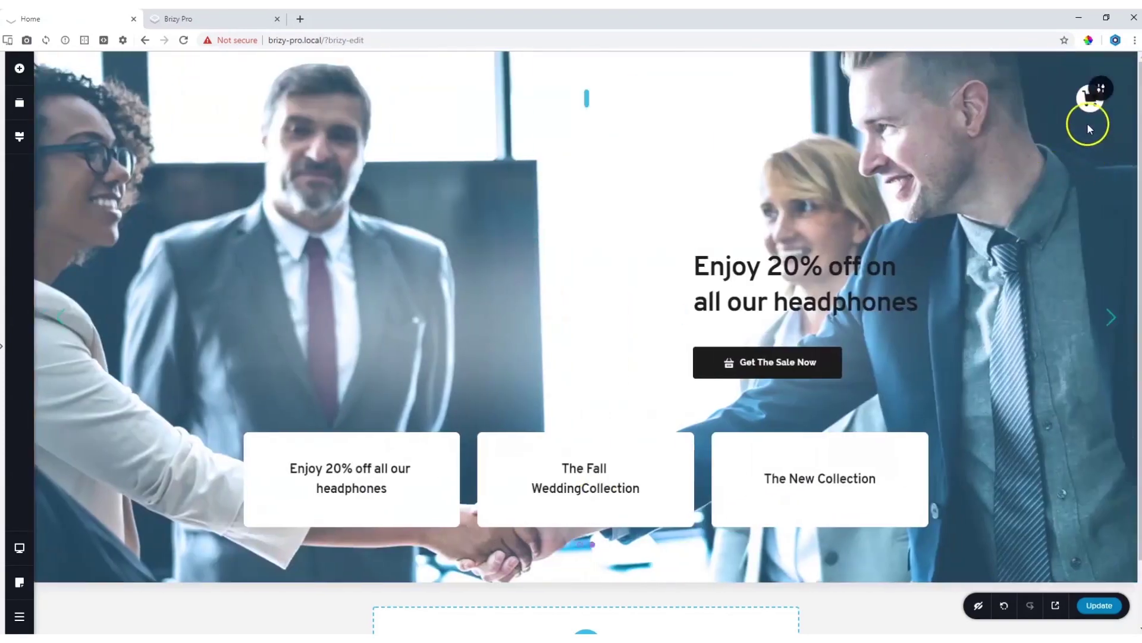
{"action": "left_click", "coordinate": [1092, 101]}
{"action": "left_click", "coordinate": [946, 89]}
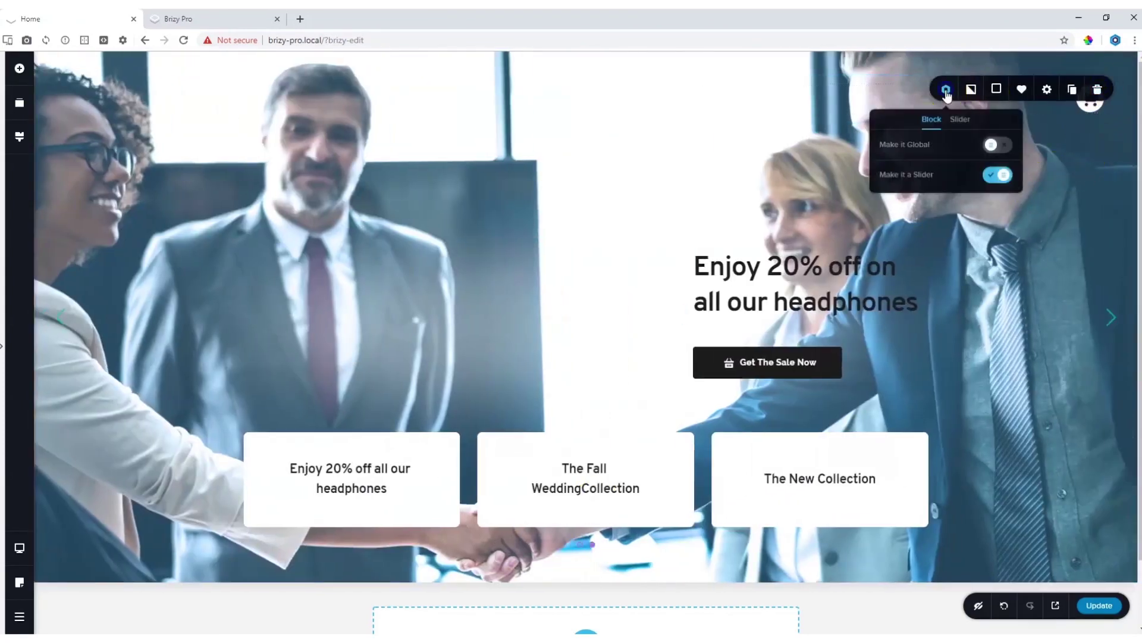
{"action": "left_click", "coordinate": [1022, 92]}
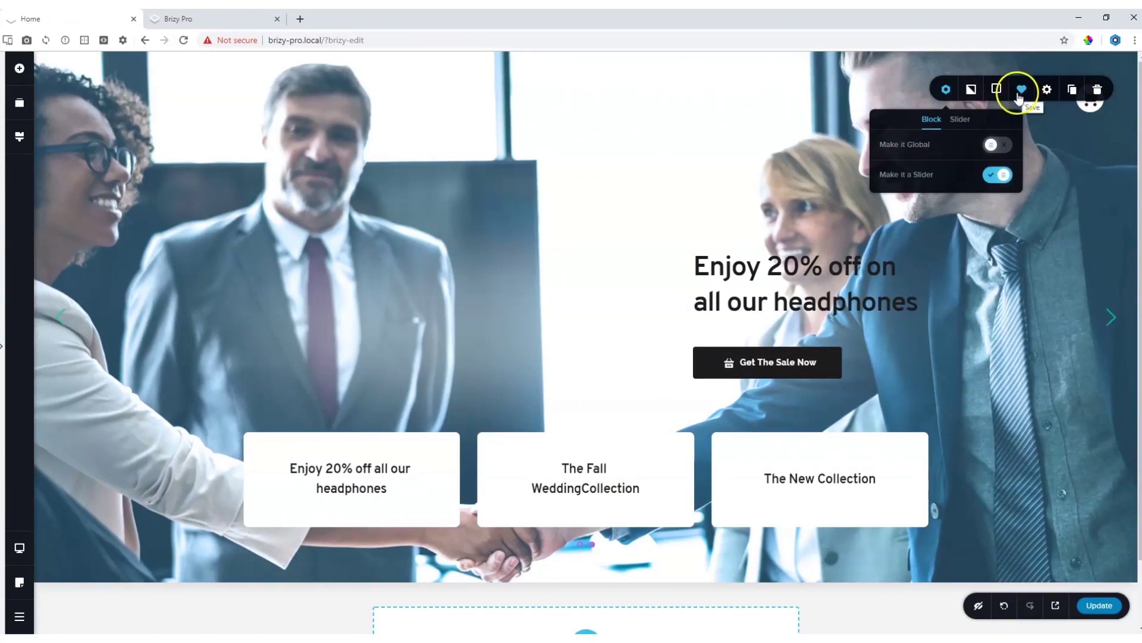